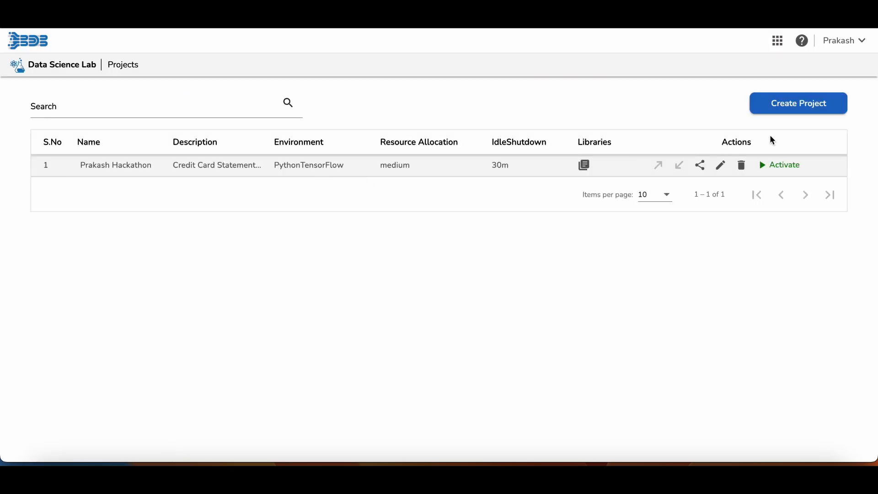
Start a new project named Profit Prediction Experiment, described as Profit Prediction, with the Forecasting and Regression algorithms
click(779, 108)
click(77, 135)
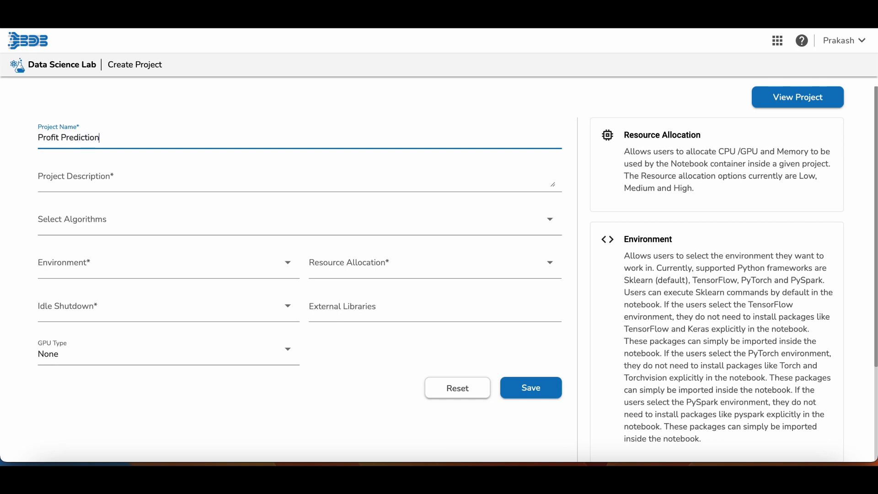
click(55, 182)
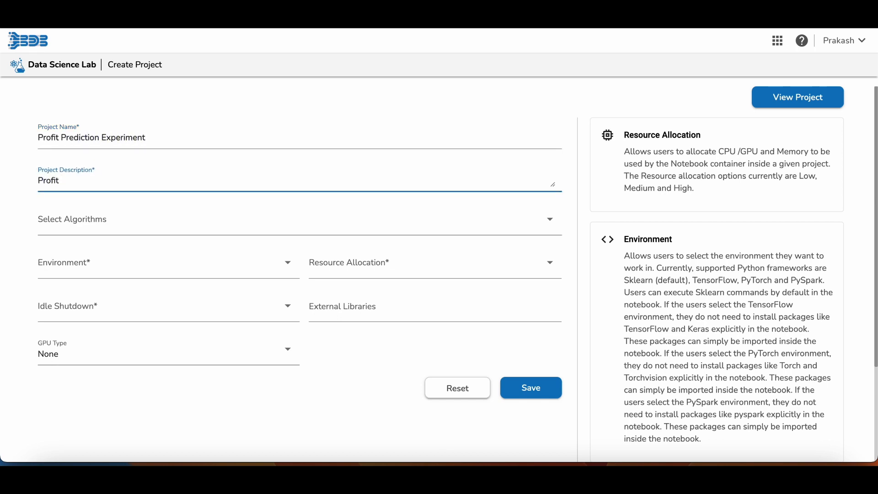
click(92, 219)
click(28, 265)
click(27, 291)
click(575, 193)
Set the project's resource allocation to medium, environment to PythonTensorFlow and idle shutdown to 30m, and save it
click(420, 264)
click(372, 300)
click(251, 264)
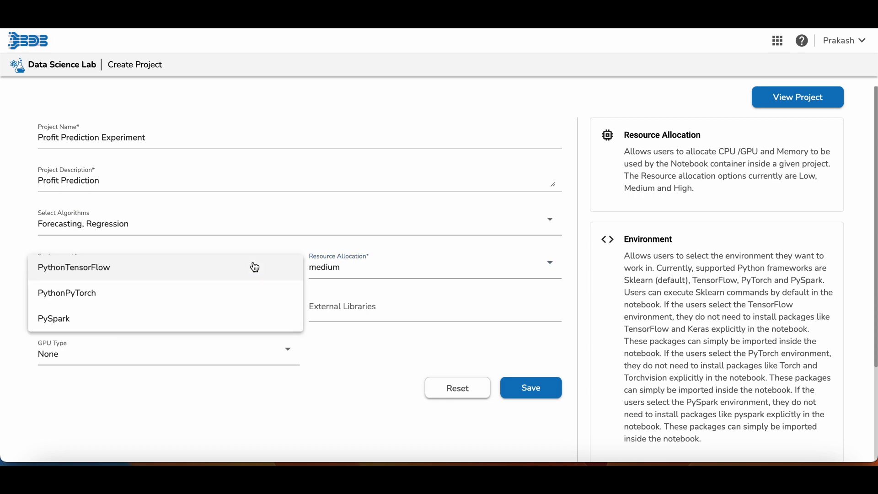
click(58, 271)
click(218, 319)
click(193, 319)
scroll(267, 338, down, 1)
scroll(267, 338, down, 1)
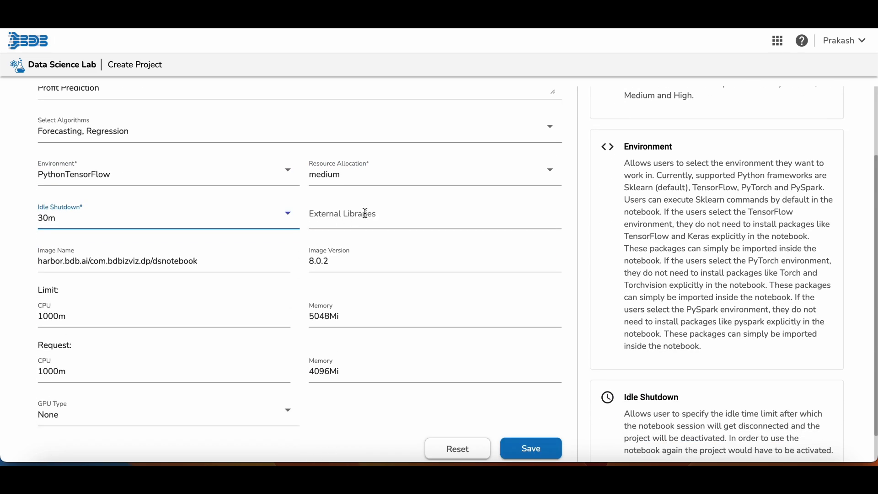
click(526, 446)
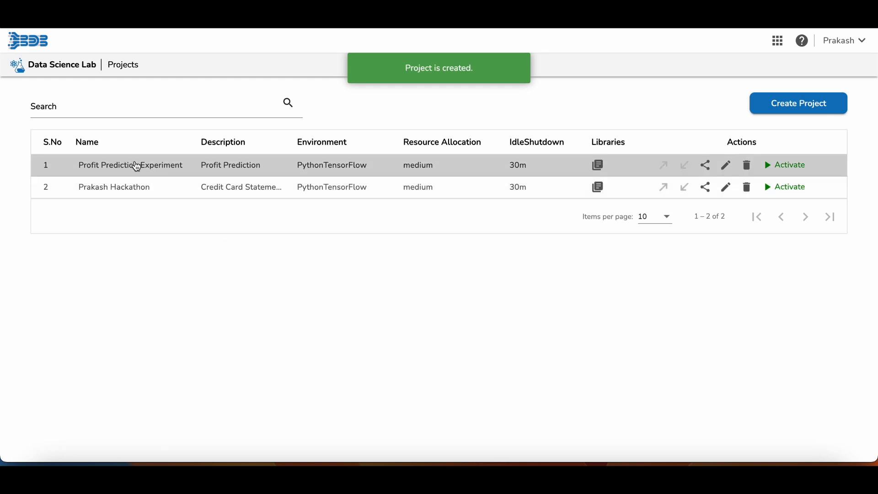
Activate the Profit Prediction Experiment project and open it
click(798, 165)
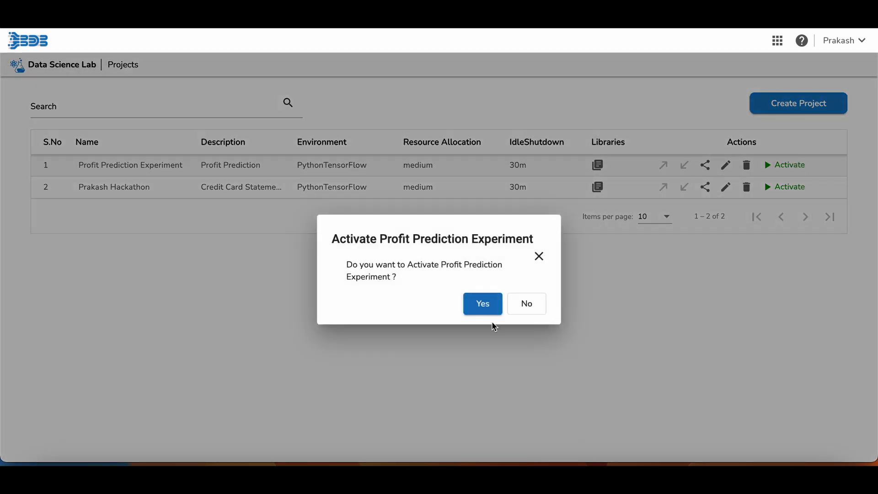
click(484, 304)
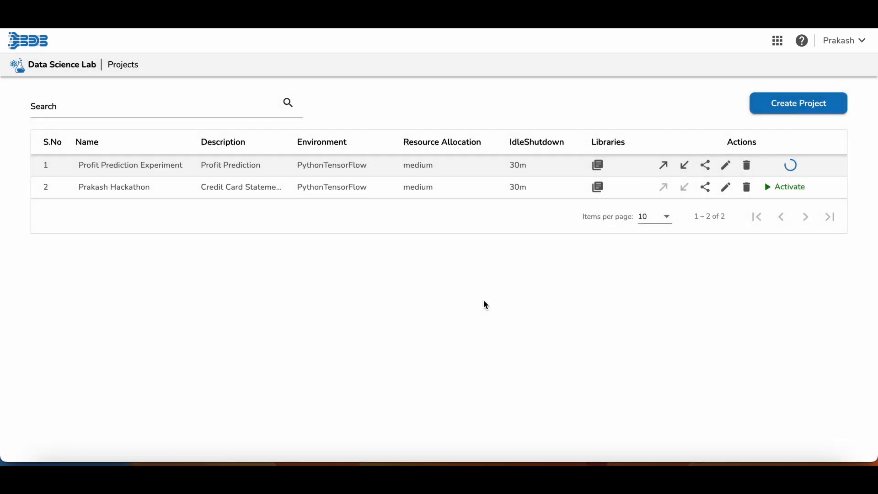
click(154, 167)
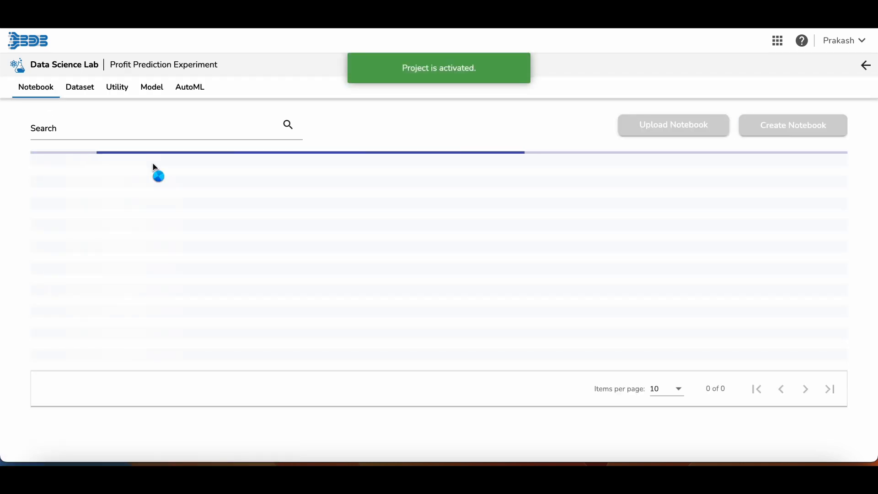
Add the WorkFlow 6 dataset from the Data Sandbox source to the project
click(83, 89)
click(797, 120)
click(128, 106)
click(113, 166)
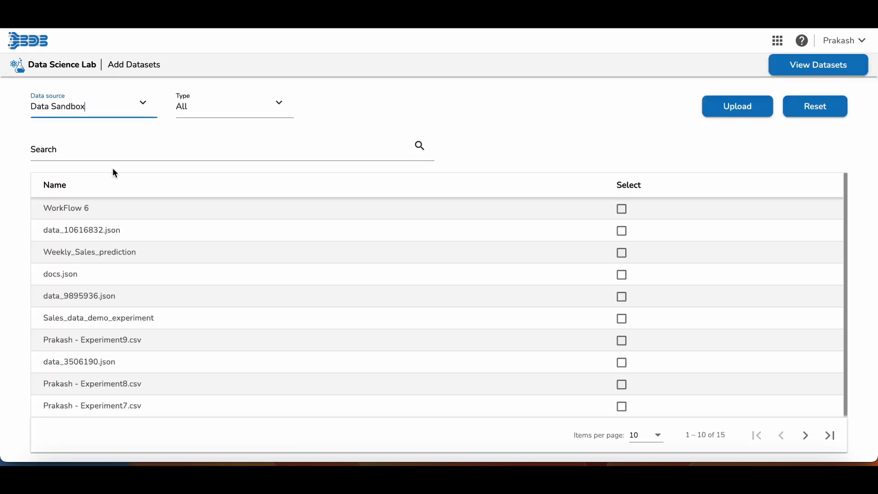
click(622, 209)
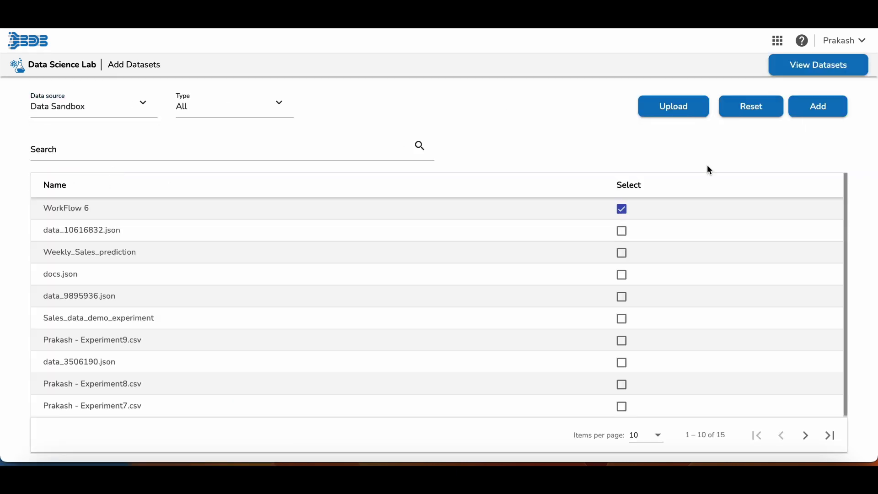
click(821, 108)
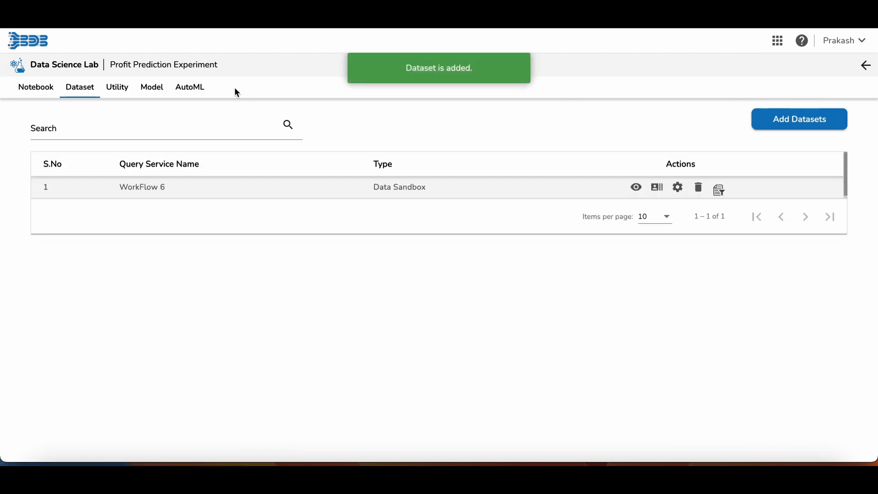
Start an AutoML experiment from the WorkFlow 6 dataset, naming it Predict Profit with the description Profit
click(191, 88)
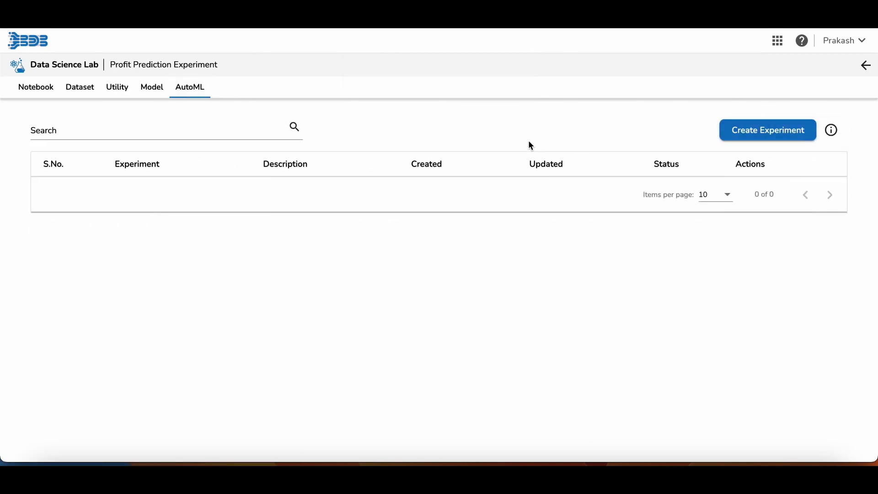
click(733, 128)
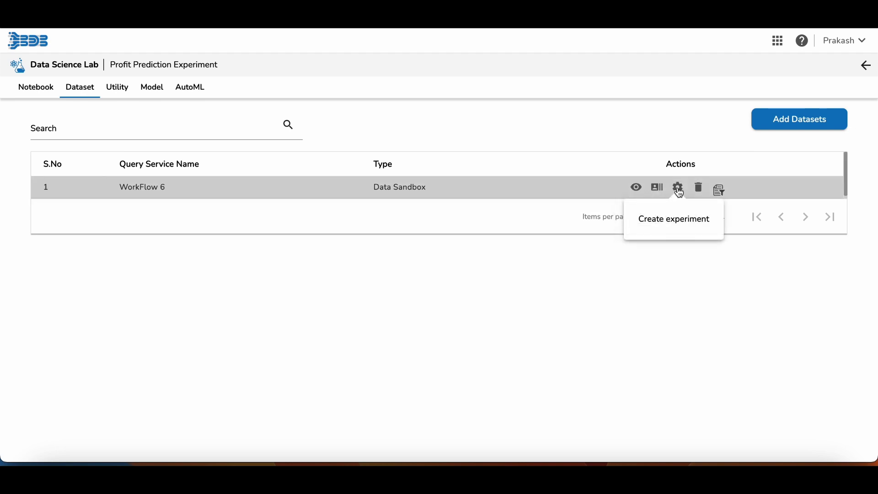
click(677, 187)
click(210, 198)
text(Predict Profit)
key(Tab)
text(Pr)
Set the experiment's target column to TotalProfit, choose Regression as the experiment type, and create the experiment
click(83, 235)
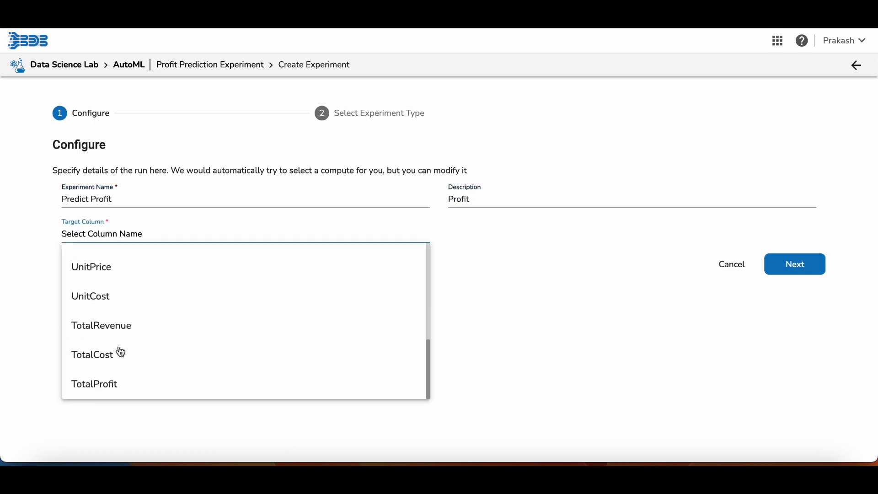
click(108, 384)
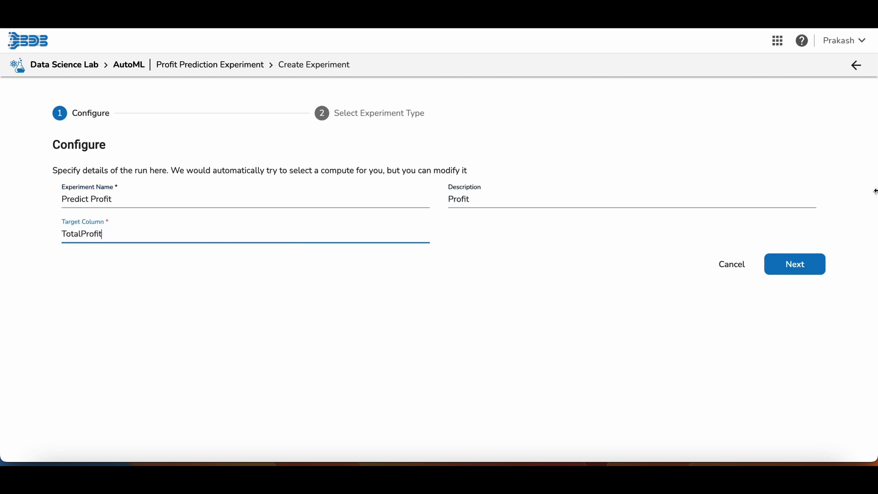
click(793, 264)
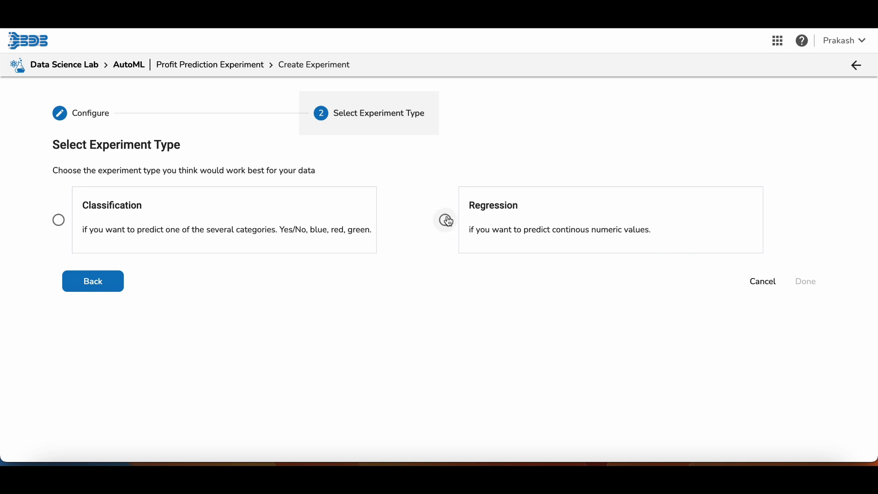
click(445, 220)
click(793, 287)
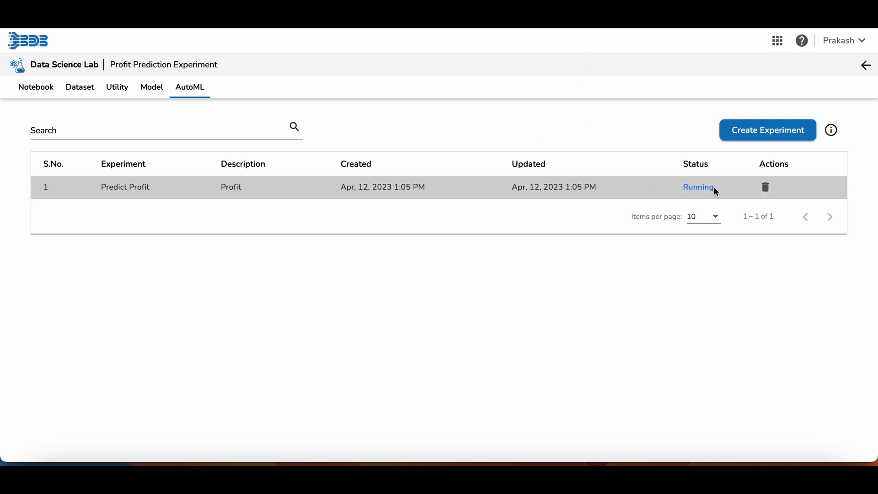
Switch to the Pipeline Editor and create a new pipeline named Profit Prediction Pipeline
click(777, 41)
click(688, 165)
click(53, 154)
click(344, 219)
text(Profit)
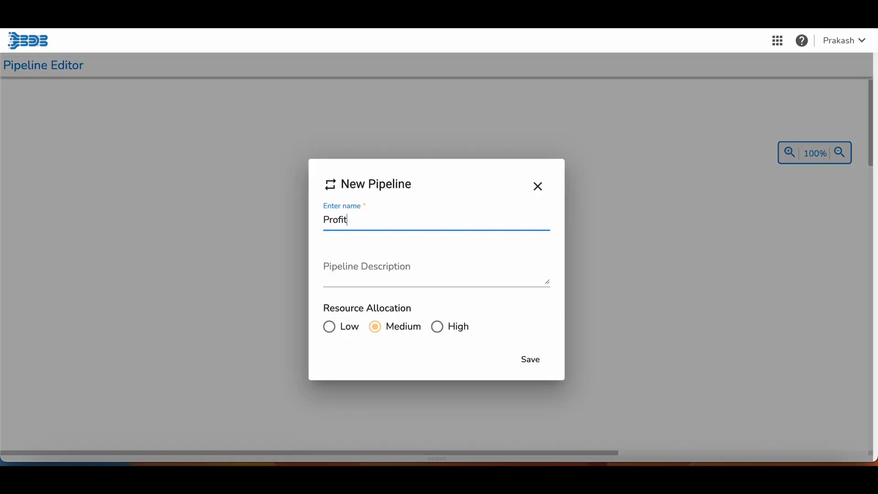
text( Prediction Pipeli)
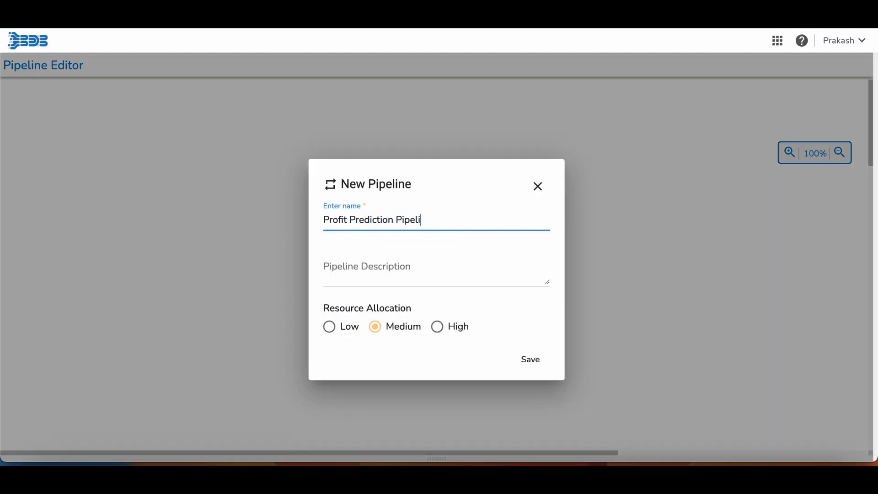
text(ne)
click(360, 260)
click(532, 358)
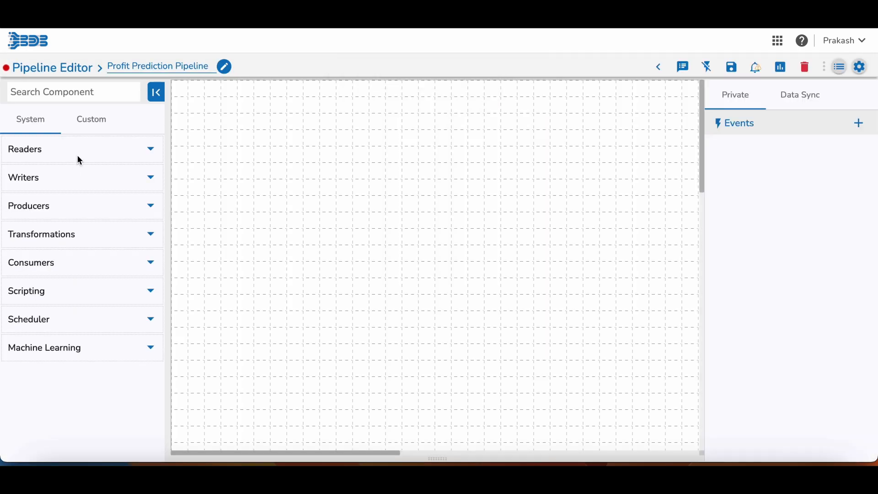
Find the SFTP Monitor component and place it on the pipeline canvas
click(101, 96)
text(sft)
click(49, 173)
drag(29, 188, 227, 187)
Choose the SFTP Monitor's invocation type, fill in host 10.10.28.5, port 22, username ftpuser, the password and directory paths, then validate and save it
click(320, 380)
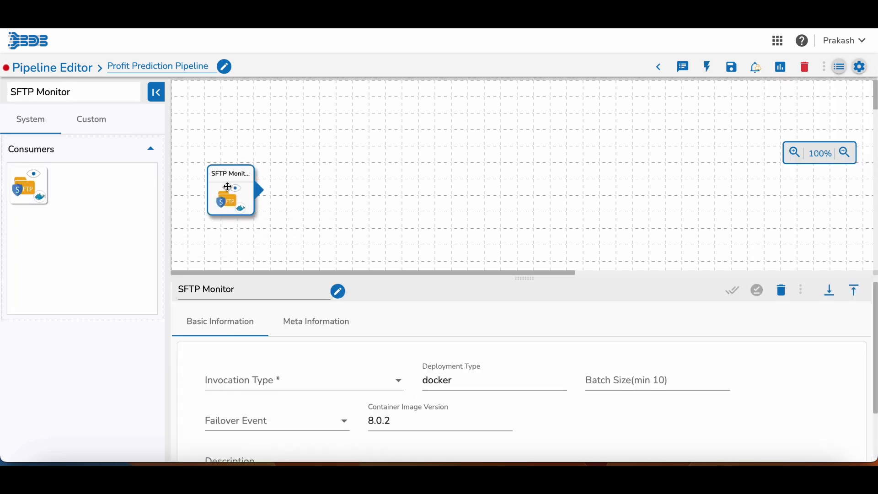
click(323, 384)
click(323, 328)
click(268, 372)
click(733, 291)
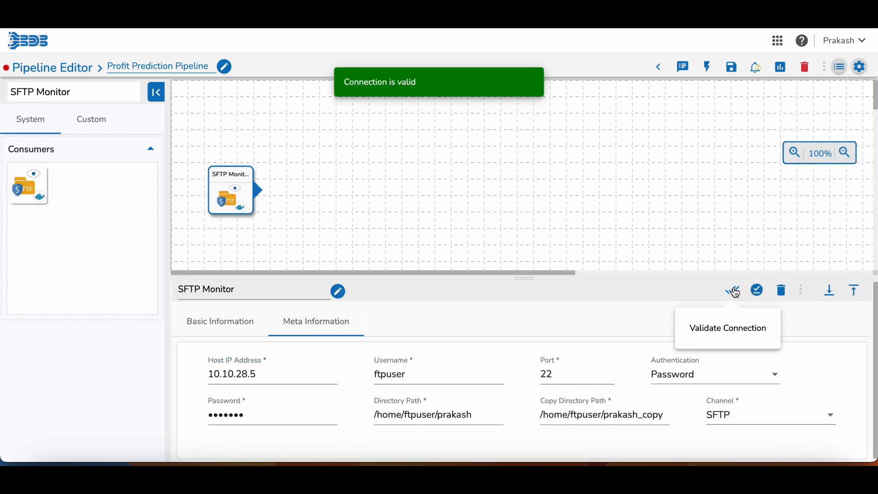
click(756, 290)
Create a Kafka event linked to the SFTP Monitor's output and add an SFTP Stream Reader beside it on the canvas
click(707, 67)
click(859, 123)
click(522, 414)
drag(761, 145, 338, 183)
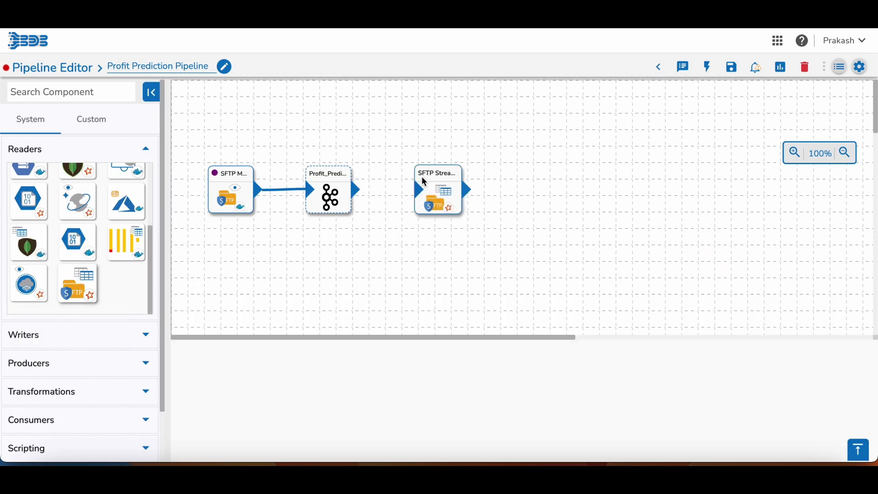
Link the Kafka event to the SFTP Stream Reader, configure host 10.10.28.5, port 22, the password, reader path and CSV with header, and save
drag(356, 190, 416, 187)
click(438, 192)
click(315, 322)
click(257, 384)
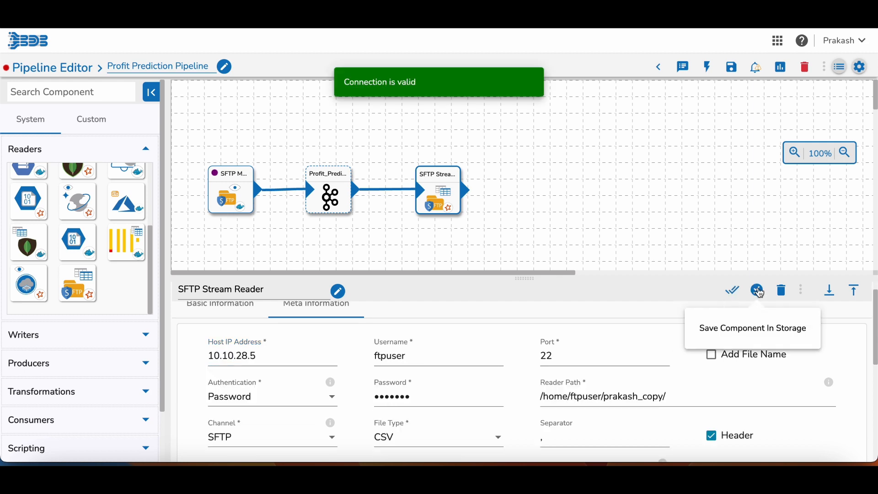
click(756, 290)
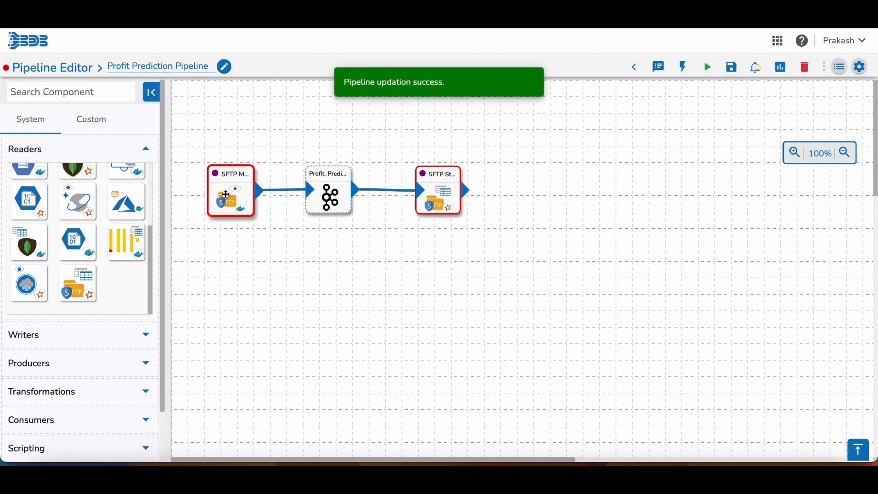
click(226, 195)
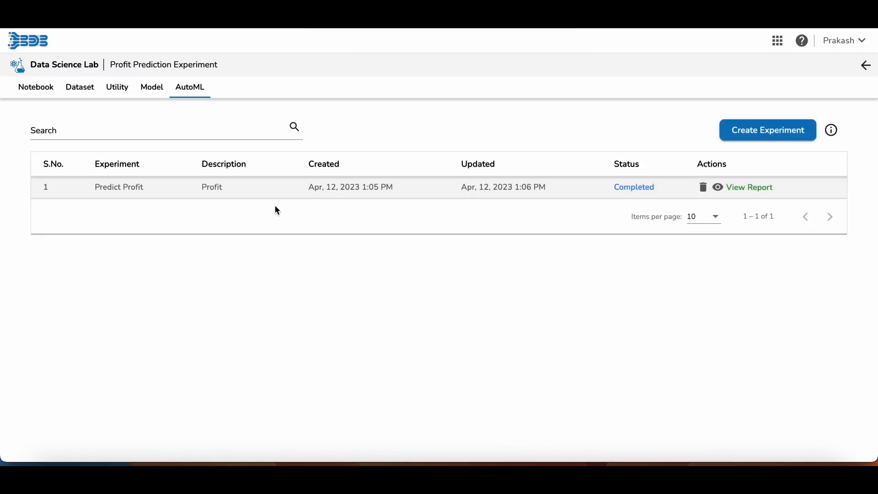
Review the Predict Profit report in Data Science Lab, including the recommended model, the trained models and the explanation of ExtraTreesMSE_BAG_L1-T1
click(751, 189)
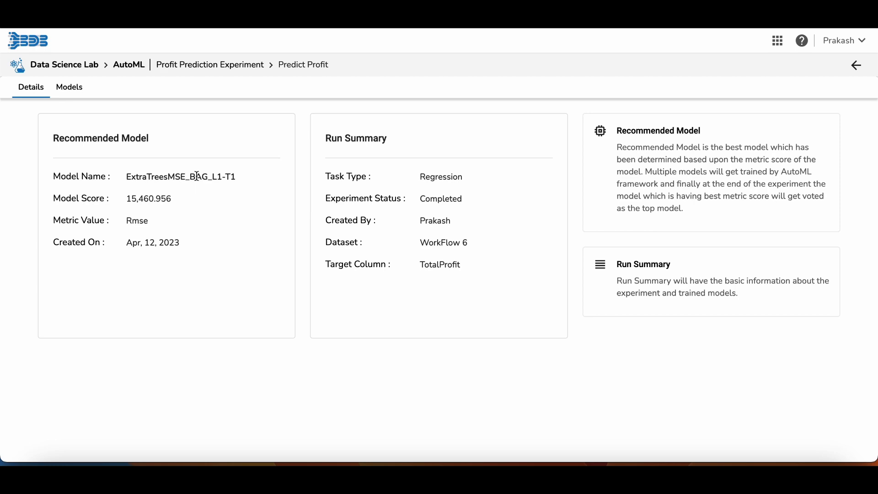
click(73, 88)
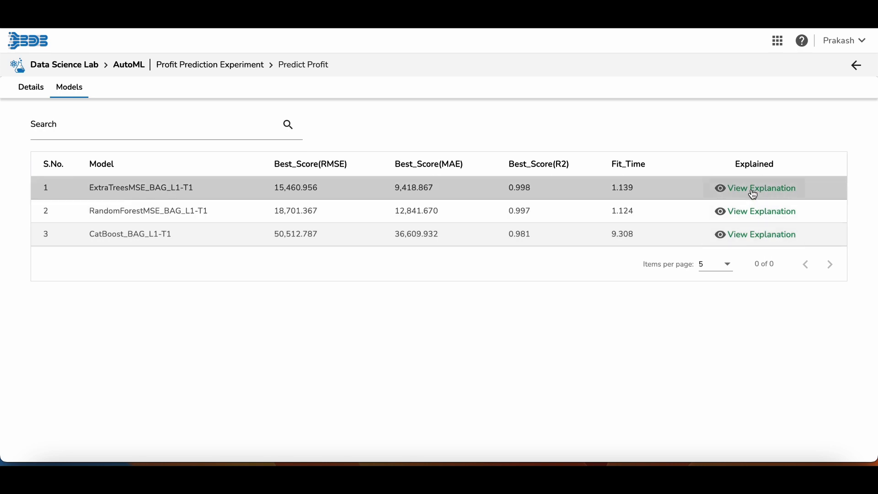
click(753, 192)
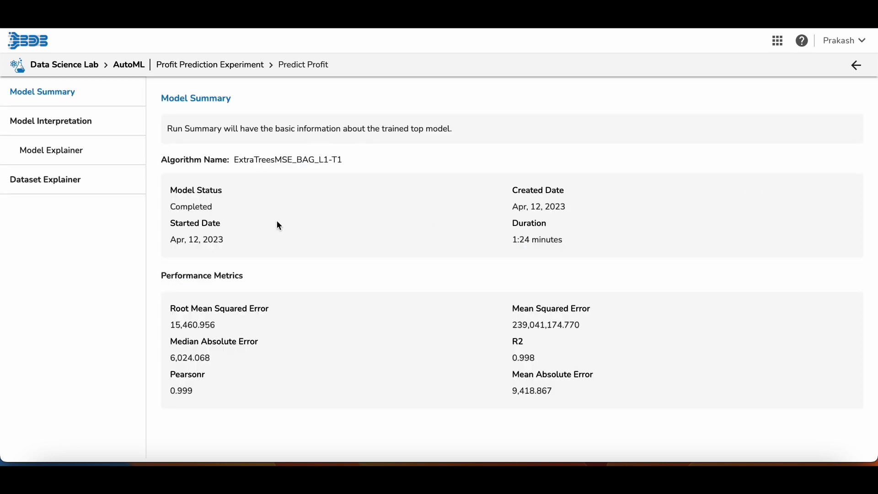
click(59, 147)
click(866, 71)
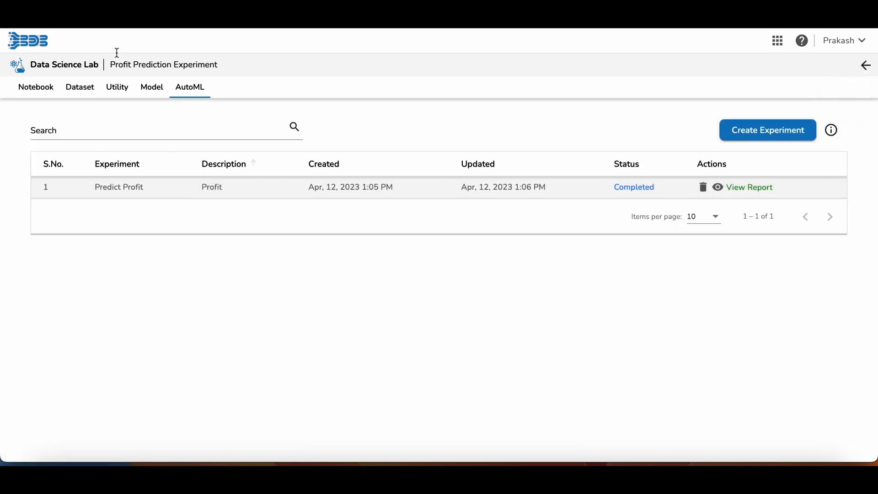
Filter the project's models to All, expand Predict Profit, and register the ExtraTreesMSE_BAG_L1-T1 model
click(150, 88)
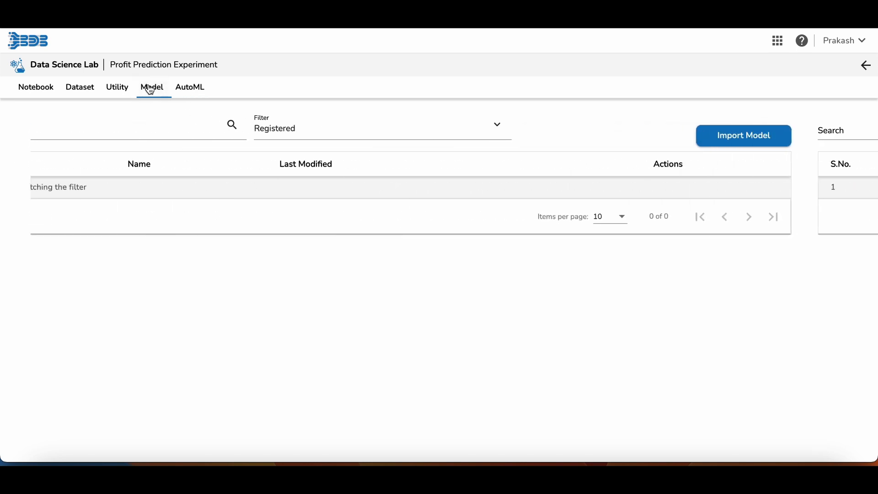
click(366, 131)
click(352, 175)
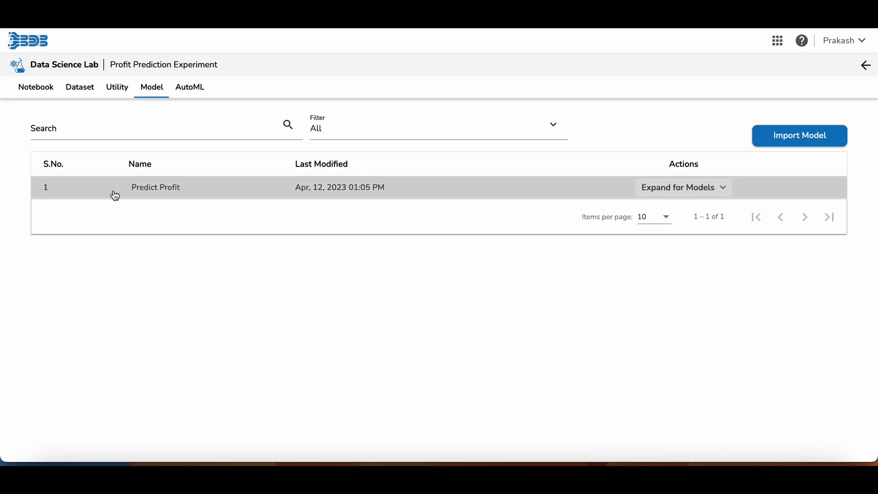
click(656, 186)
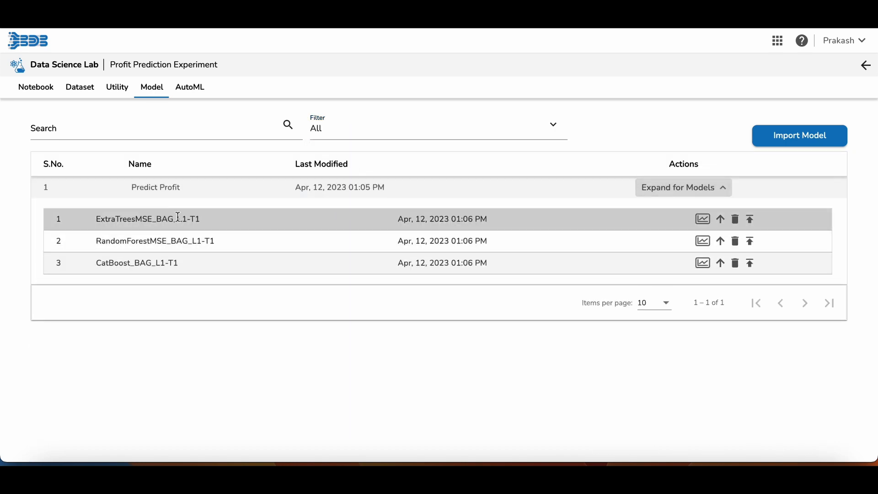
click(752, 221)
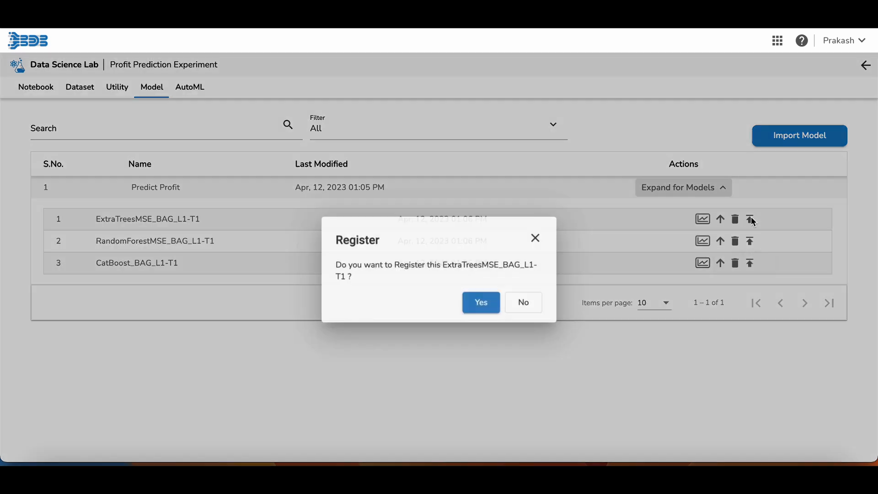
click(477, 303)
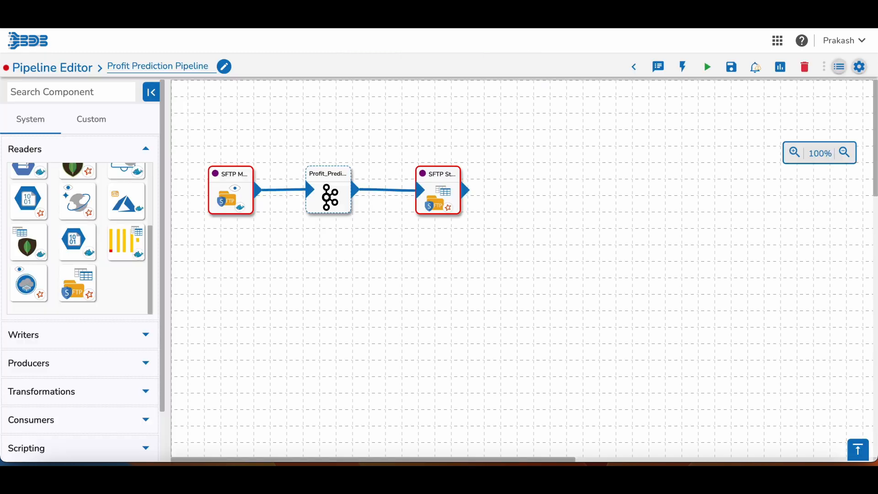
Create another Kafka event and place it on the canvas after the SFTP Stream Reader
click(682, 66)
click(834, 123)
click(529, 412)
drag(772, 170, 559, 190)
Add an AutoML Runner machine learning component and link the new Kafka event between the SFTP Stream Reader and the runner
scroll(290, 265, up, 1)
scroll(40, 439, down, 3)
click(40, 446)
drag(78, 326, 647, 202)
drag(560, 194, 524, 194)
drag(646, 203, 609, 192)
click(682, 67)
drag(551, 190, 590, 190)
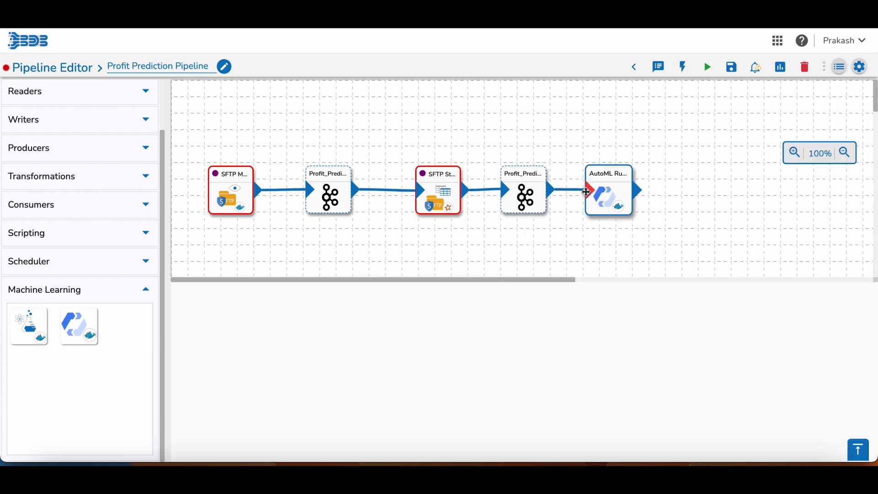
Configure the AutoML Runner with the Profit Prediction Experiment project and its registered model, and save the component
click(607, 194)
click(288, 382)
click(288, 383)
click(314, 322)
click(278, 364)
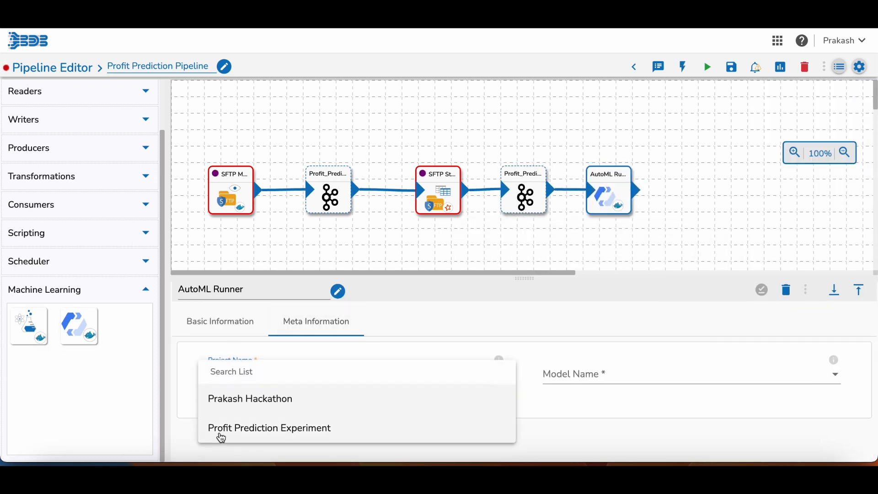
click(219, 427)
click(615, 374)
click(615, 397)
click(761, 290)
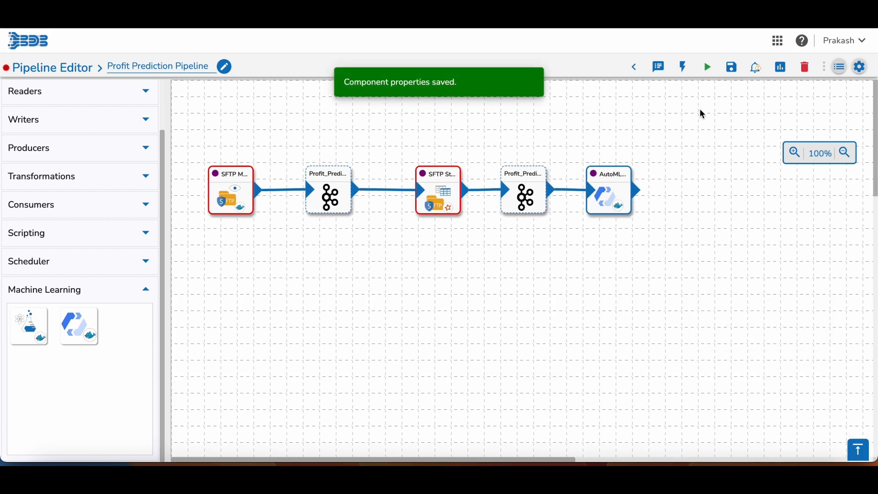
Create a Kafka event on the AutoML Runner's output and link a DB Writer to that event
click(682, 67)
click(834, 124)
drag(750, 203, 666, 195)
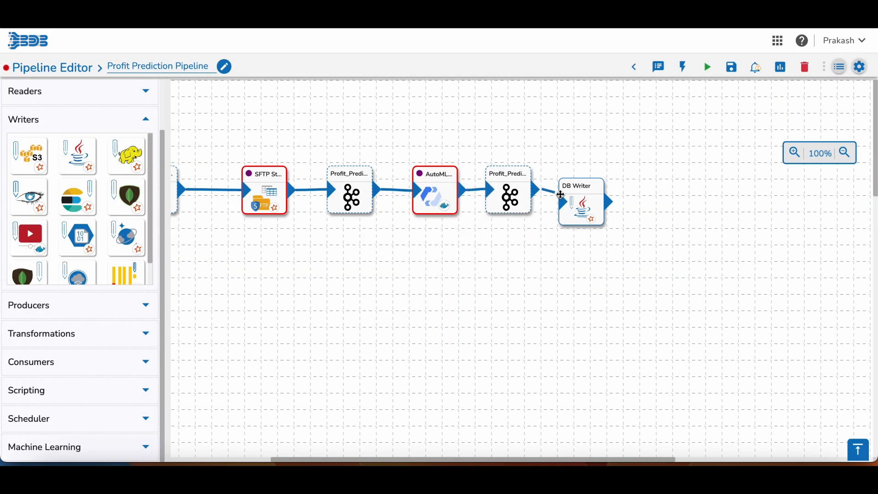
drag(566, 199, 566, 188)
Configure the DB Writer with clickhouse.clickhouse, port 8123, username, password, database, table sales_predication, ClickHouse driver and Append mode; validate and save the component and pipeline
click(566, 187)
click(308, 321)
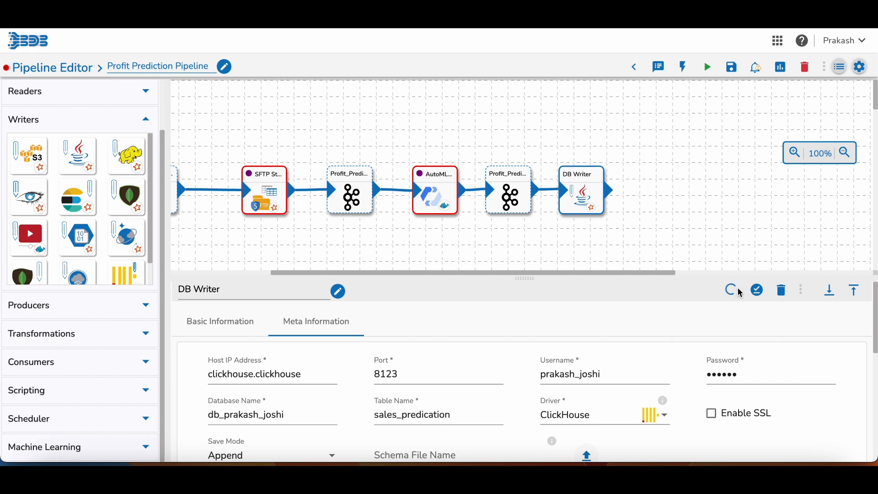
click(731, 290)
click(757, 291)
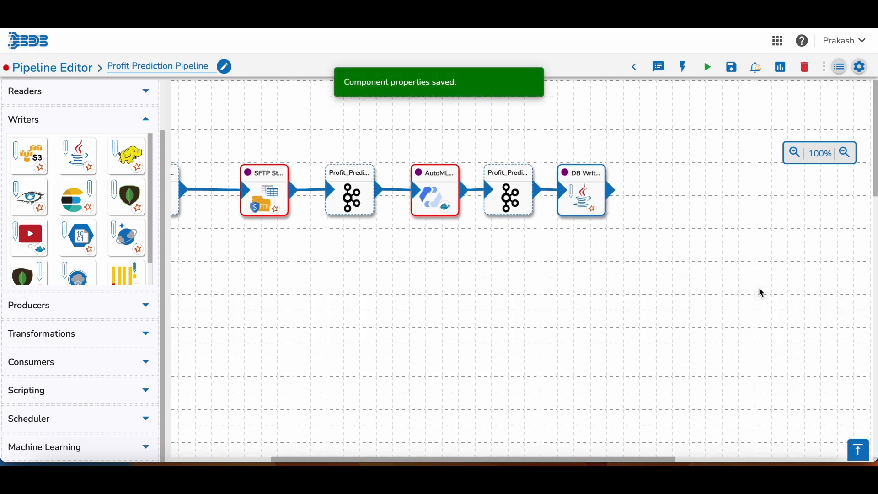
click(732, 67)
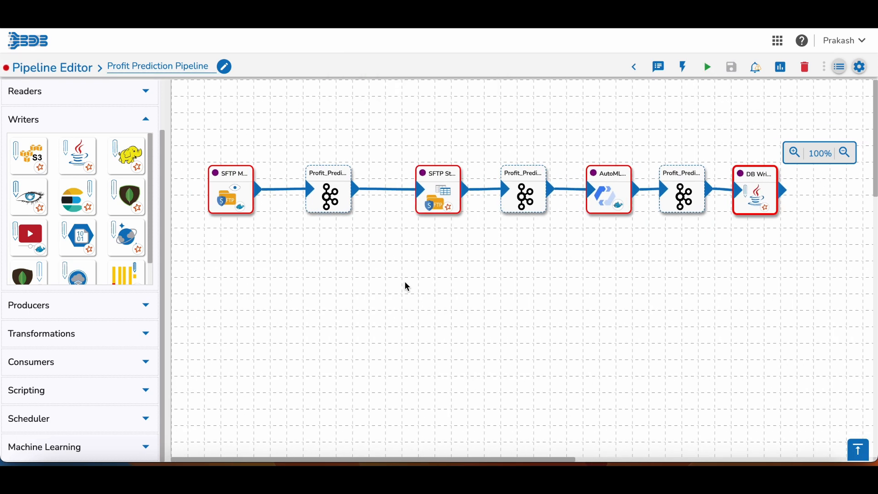
Activate the Profit Prediction Pipeline and review its advanced logs while the components start
mouse_move(229, 193)
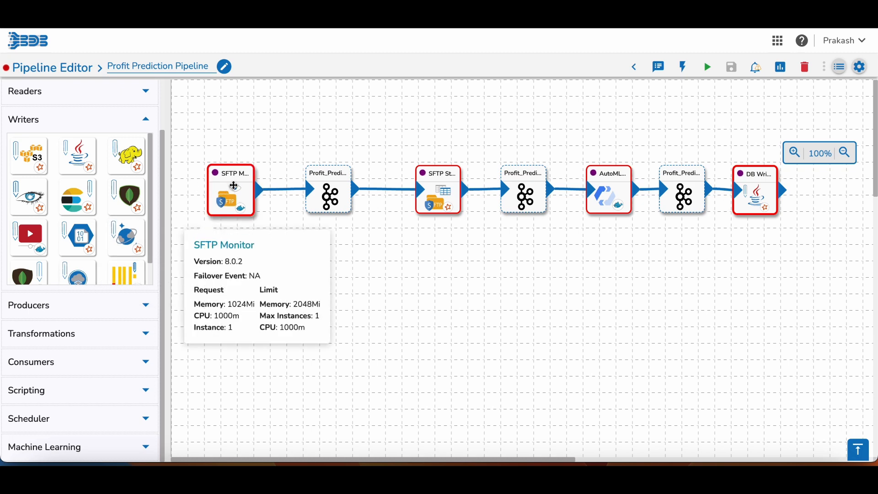
click(708, 68)
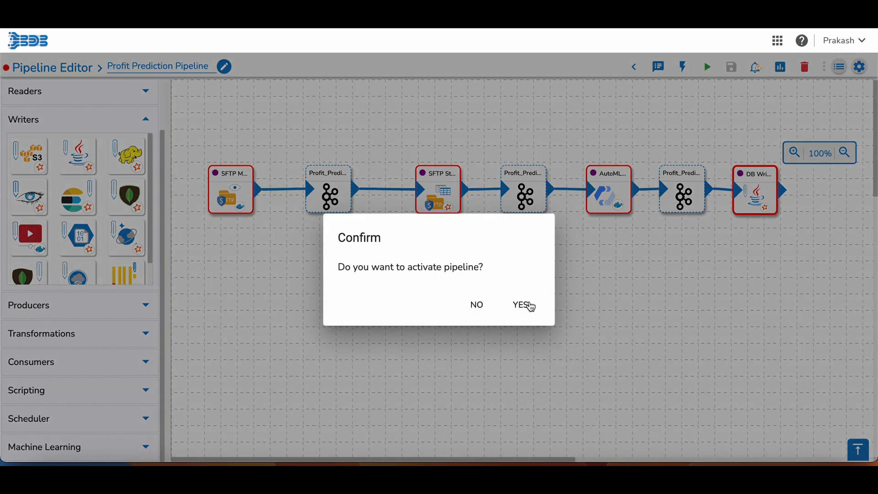
click(531, 305)
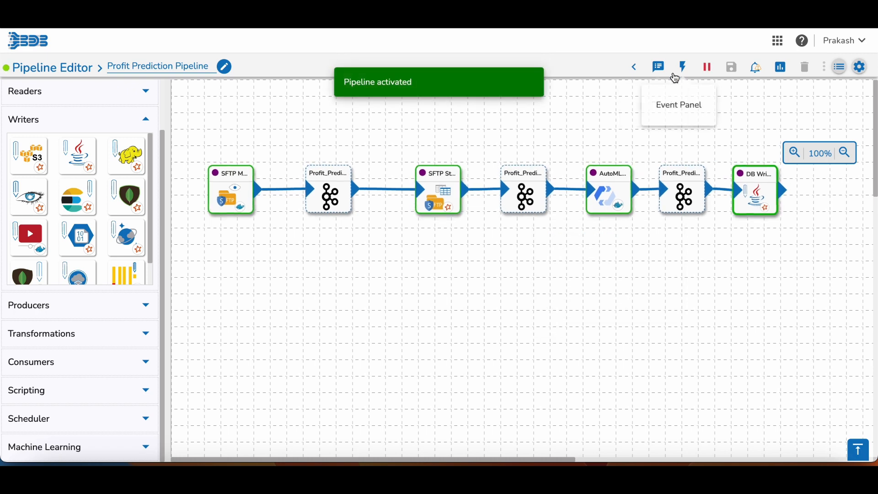
click(660, 71)
click(745, 130)
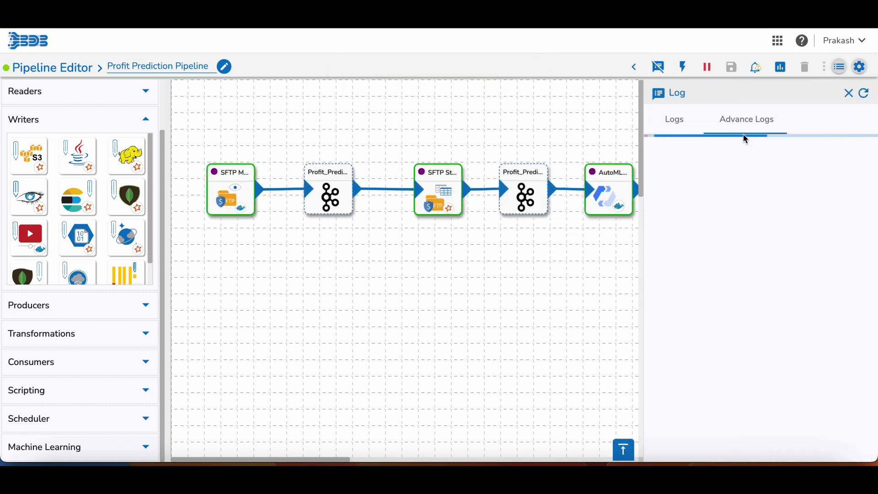
scroll(719, 192, down, 2)
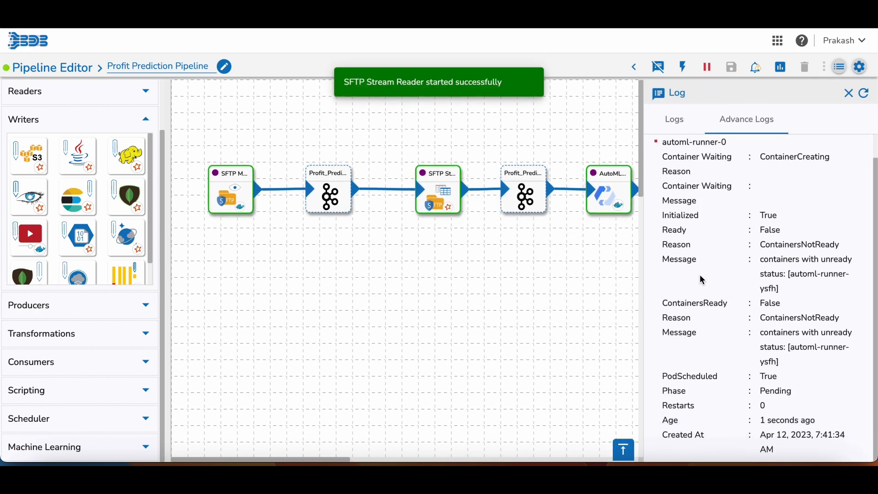
scroll(761, 270, up, 2)
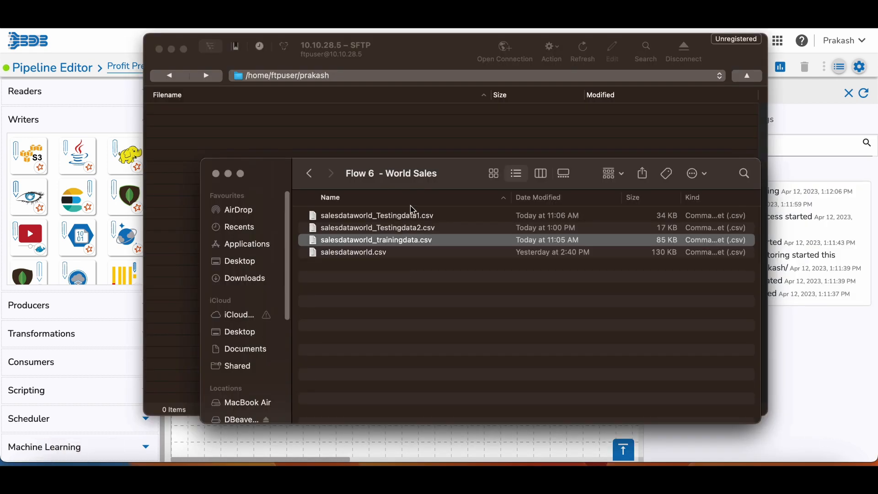
Upload salesdataworld_Testingdata1.csv from the Flow 6 - World Sales folder to the monitored SFTP folder and return to the pipeline
click(409, 214)
drag(428, 181, 443, 278)
drag(434, 311, 382, 176)
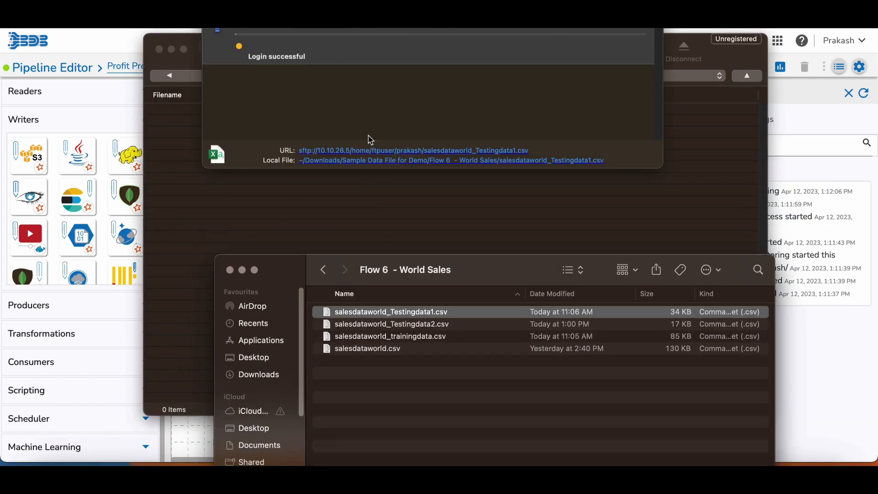
click(242, 269)
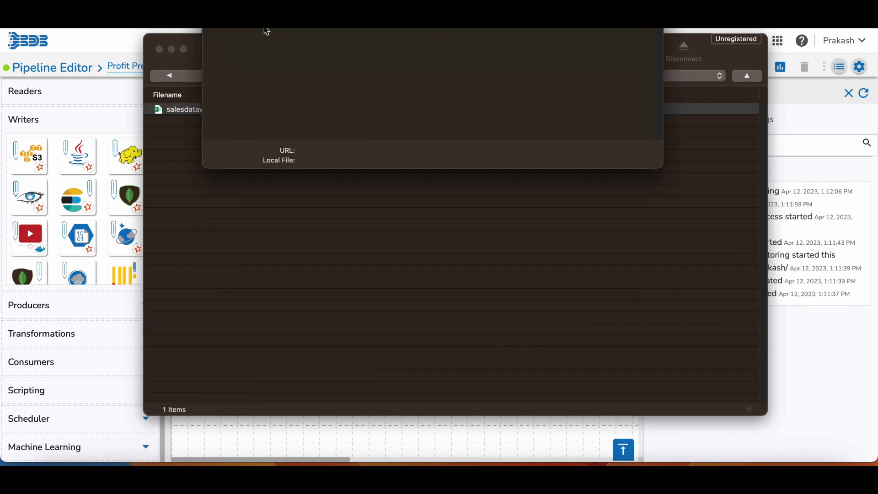
click(800, 109)
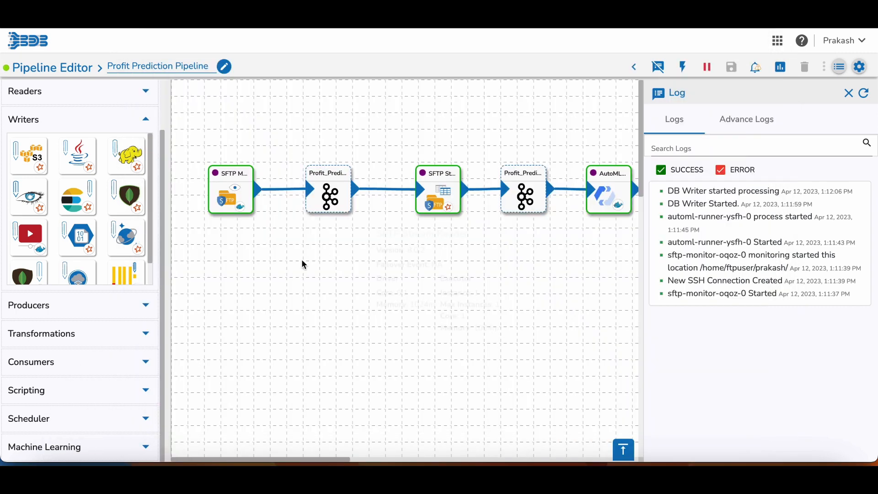
Refresh the pipeline logs and preview the data in the first and second Kafka events
click(859, 99)
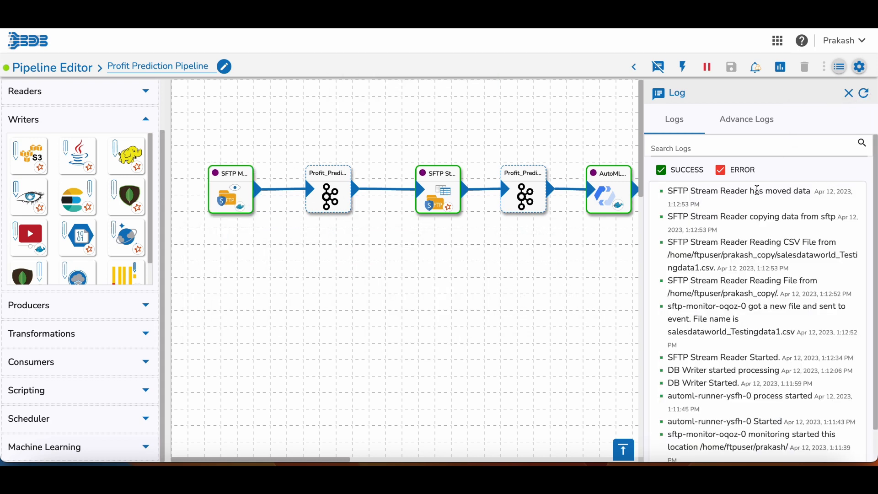
click(330, 190)
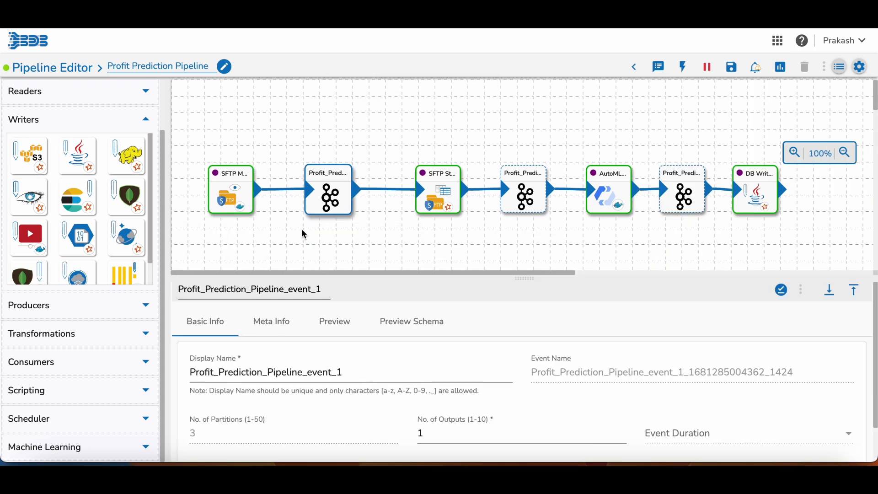
click(319, 338)
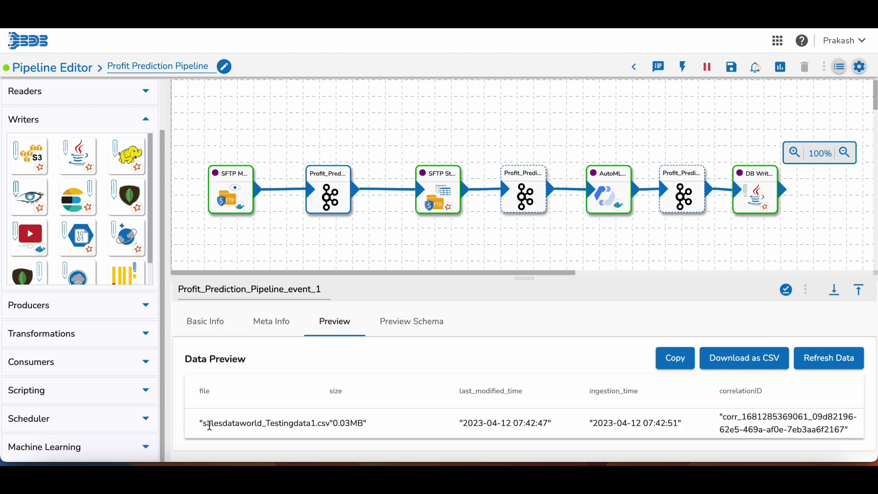
click(334, 320)
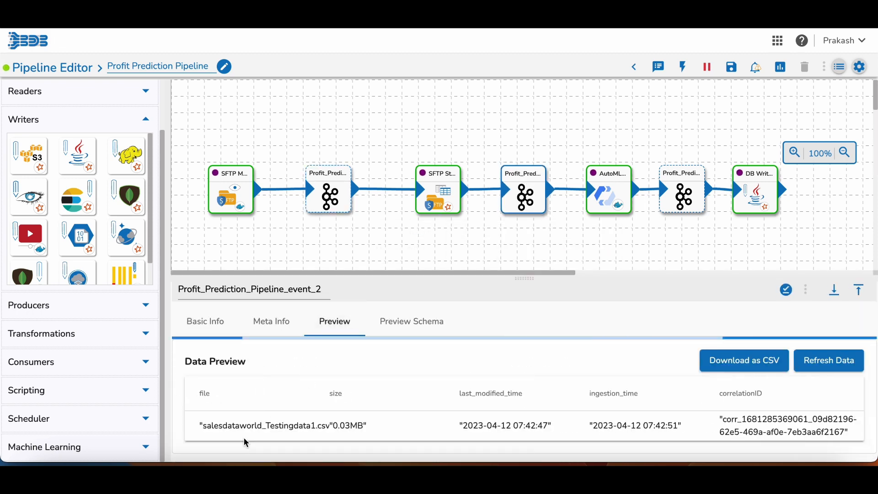
scroll(265, 417, down, 3)
scroll(261, 418, right, 3)
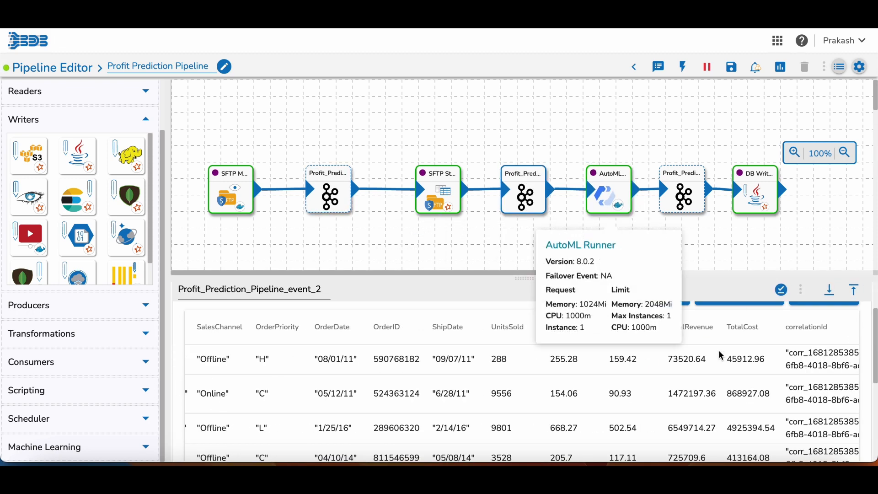
Refresh the logs for AutoML Runner and DB Writer activity and preview the prediction data in the third Kafka event
click(658, 67)
click(746, 119)
click(675, 120)
click(863, 93)
scroll(403, 177, right, 3)
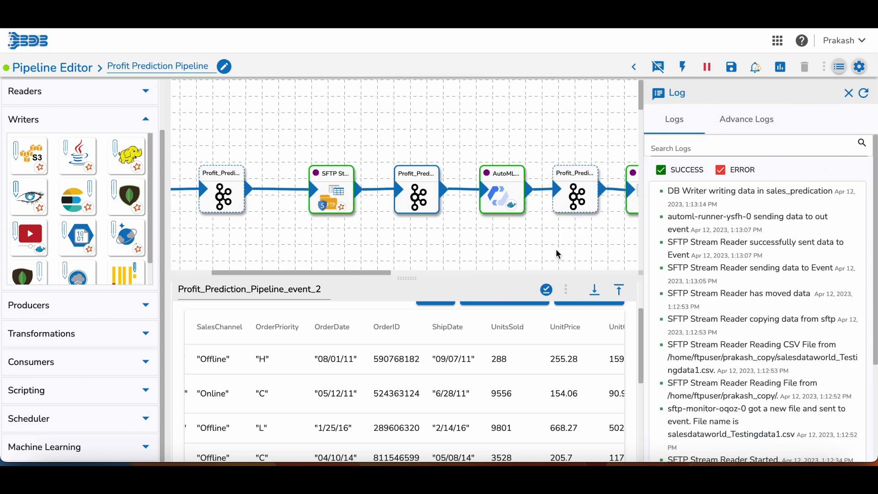
click(412, 188)
click(335, 321)
scroll(359, 412, right, 5)
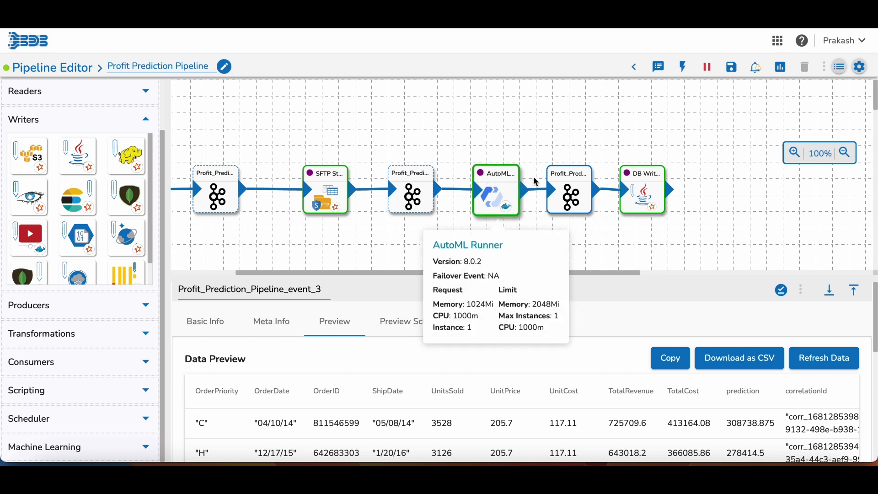
mouse_move(632, 192)
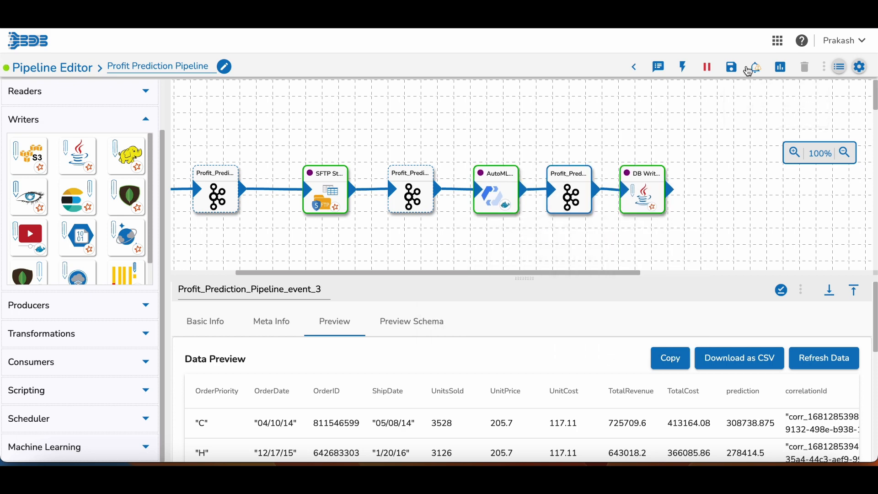
click(665, 68)
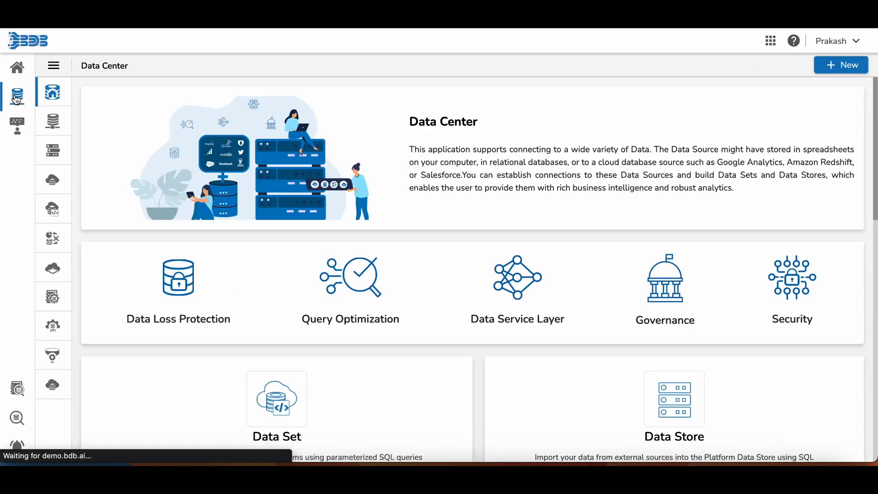
Switch to Data Center and start a new data store from the ClickHouse data connector
click(53, 180)
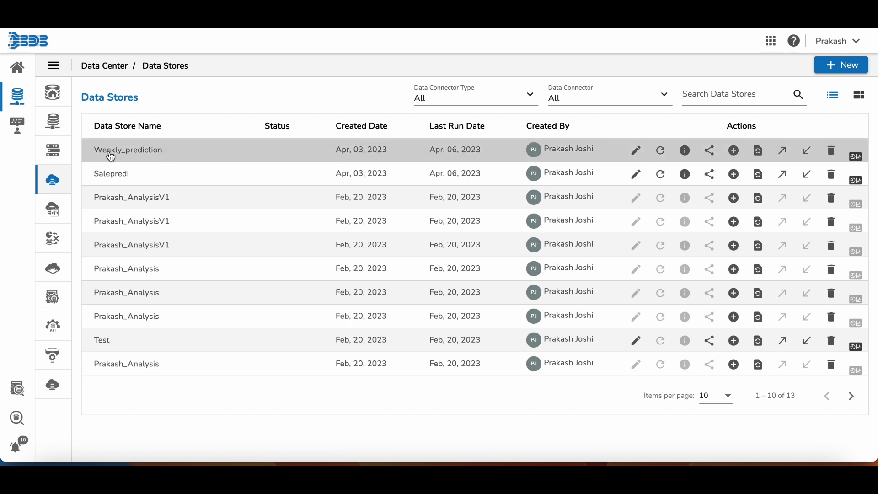
click(52, 121)
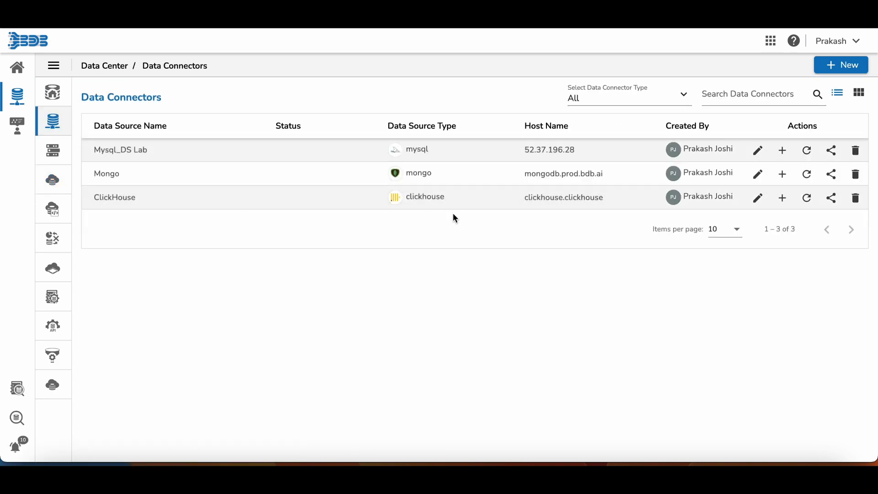
click(783, 198)
click(801, 253)
Name the data store Sales_profit_prediction, query select * from sales_predication, enable the scheduler and continue to the data type definition
click(193, 171)
text(S)
key(BackSpace)
text(Sales_profit_prediction)
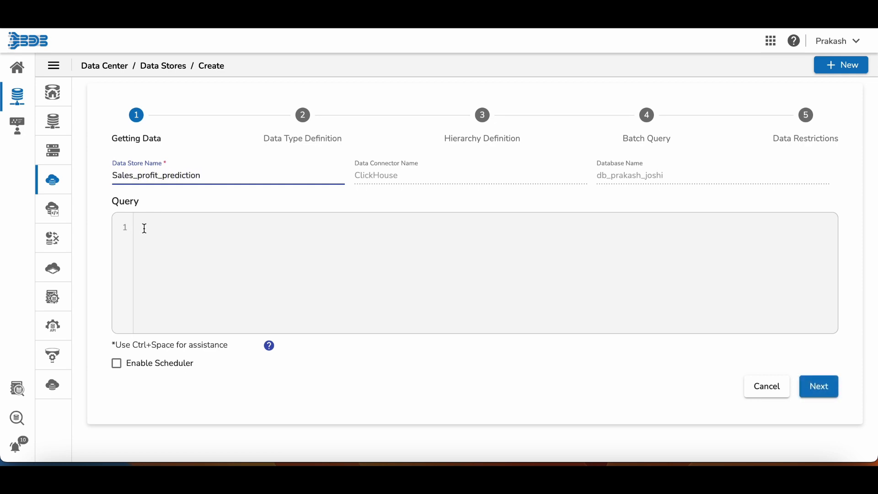
click(145, 228)
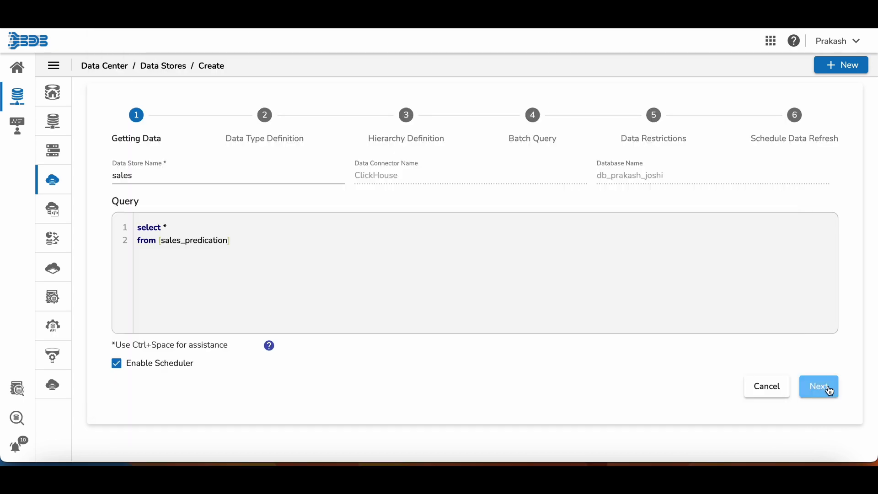
click(826, 389)
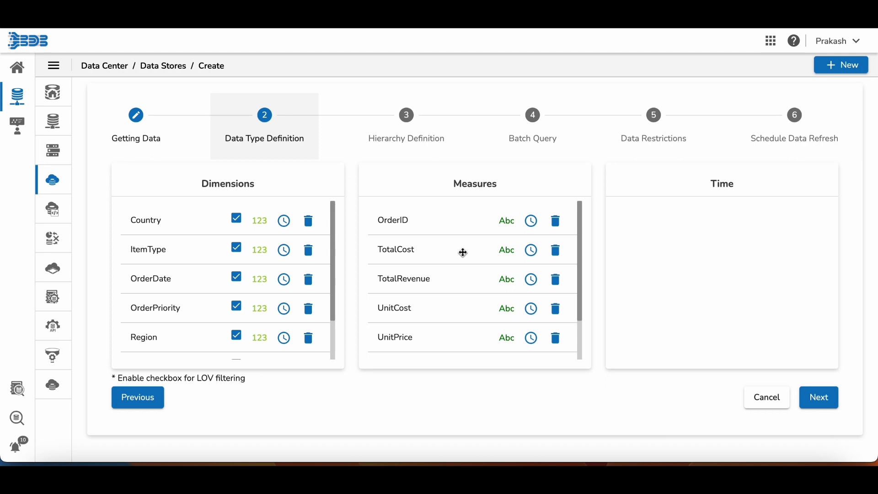
Move OrderDate to the time fields and OrderID to the dimensions, toggle OrderID's LOV filtering, and continue to the hierarchy definition
scroll(172, 320, down, 2)
scroll(172, 325, up, 2)
drag(154, 278, 668, 227)
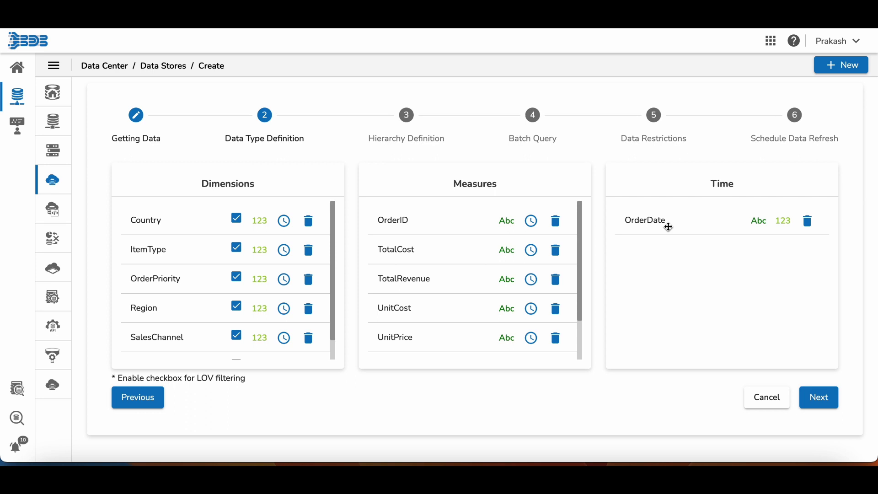
drag(397, 223, 202, 209)
click(236, 218)
click(816, 397)
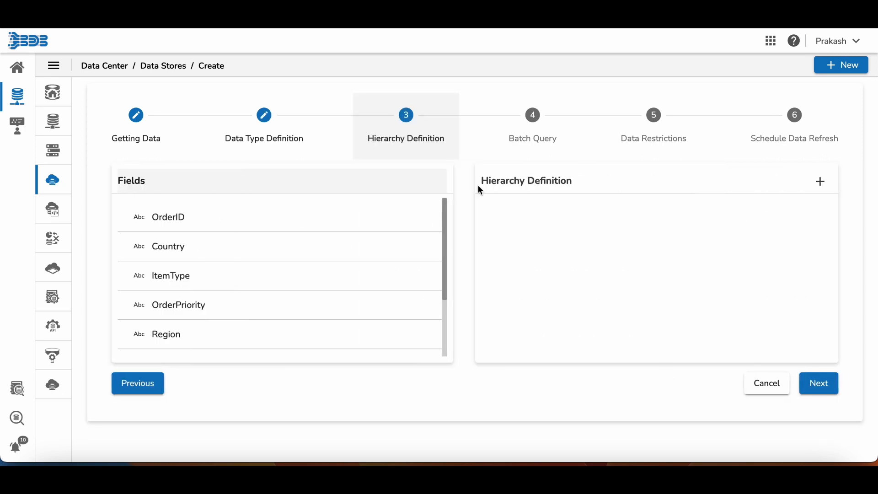
Add a drill definition to the hierarchy and assign OrderDate to it with year, month and date levels
click(820, 181)
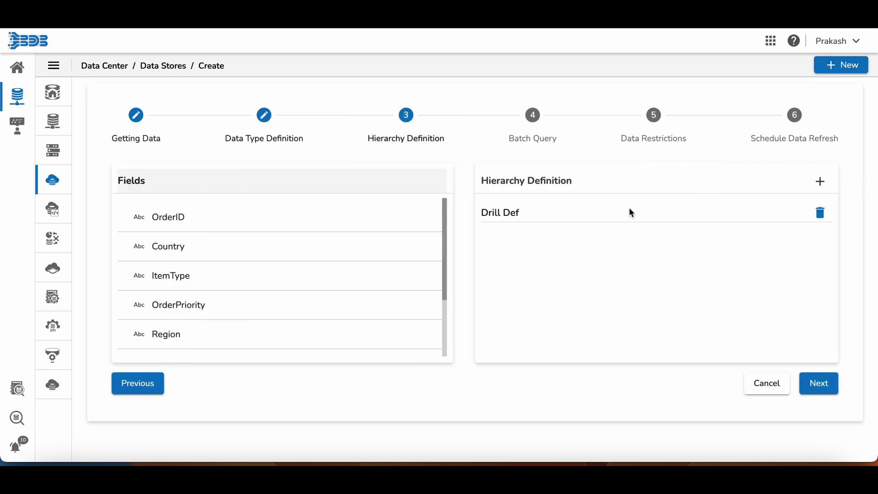
scroll(189, 279, down, 3)
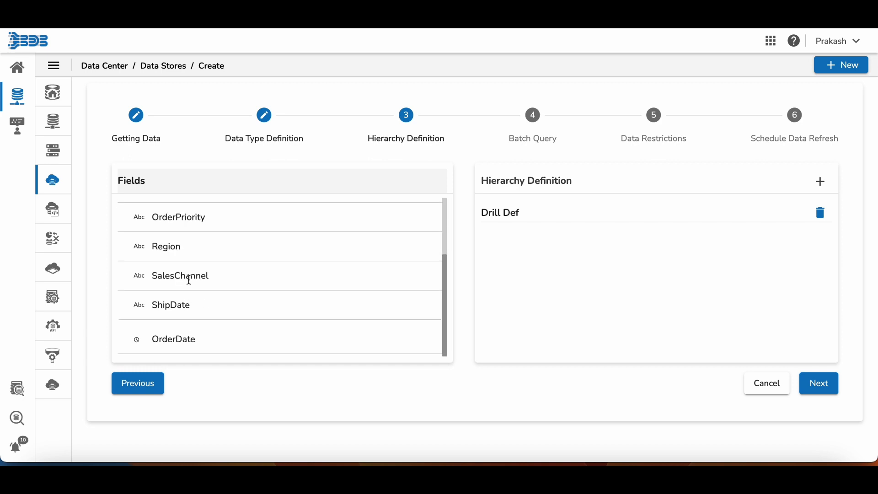
scroll(188, 280, up, 1)
scroll(188, 279, down, 1)
drag(177, 340, 573, 233)
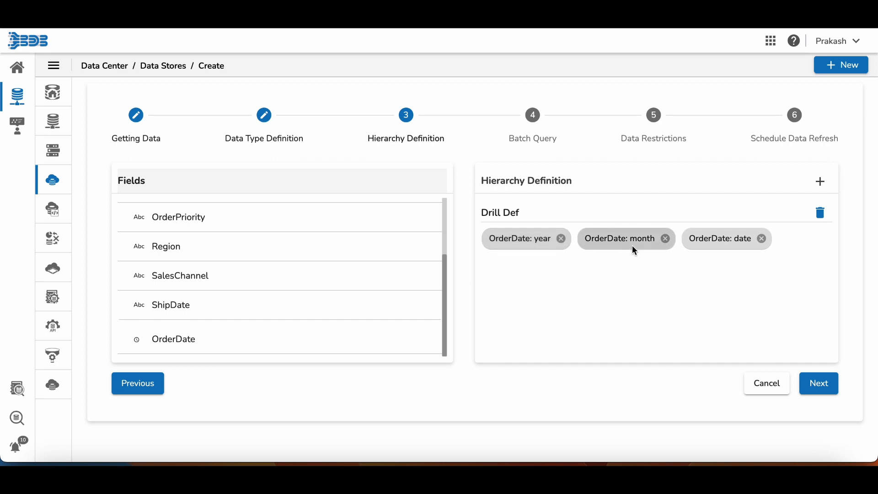
Add a second drill definition to the hierarchy, assign two more fields to it, and continue to the batch query
scroll(199, 313, up, 3)
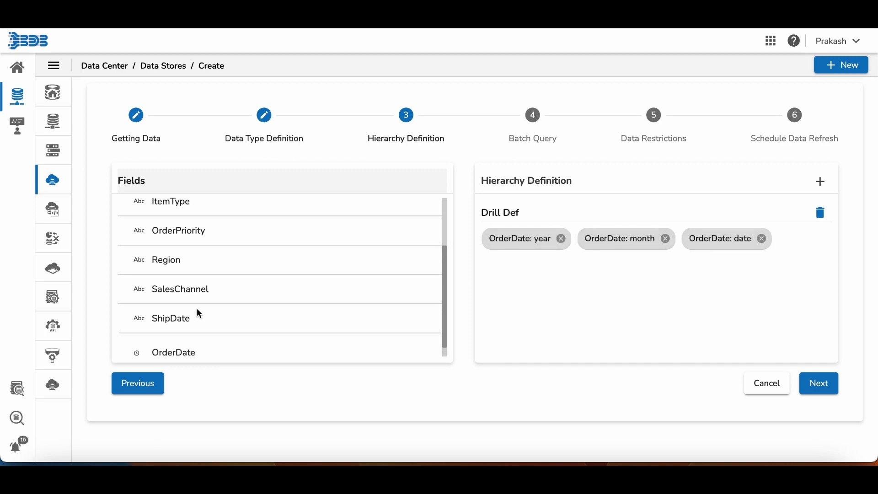
click(821, 178)
drag(162, 333, 514, 317)
drag(168, 249, 605, 335)
scroll(197, 304, down, 3)
scroll(198, 304, up, 3)
click(816, 388)
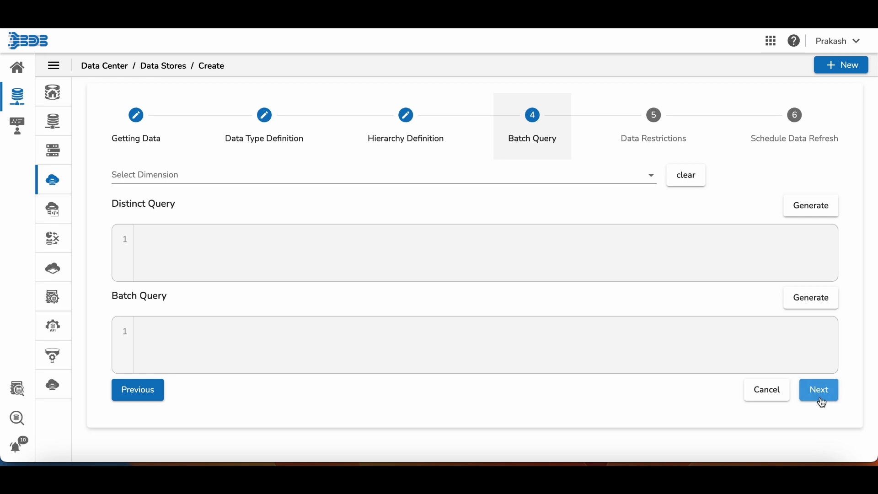
Leave the batch query empty, finish the data store with a daily refresh at 12:0 and Refresh Now enabled, and check the unread notifications
click(823, 400)
click(819, 241)
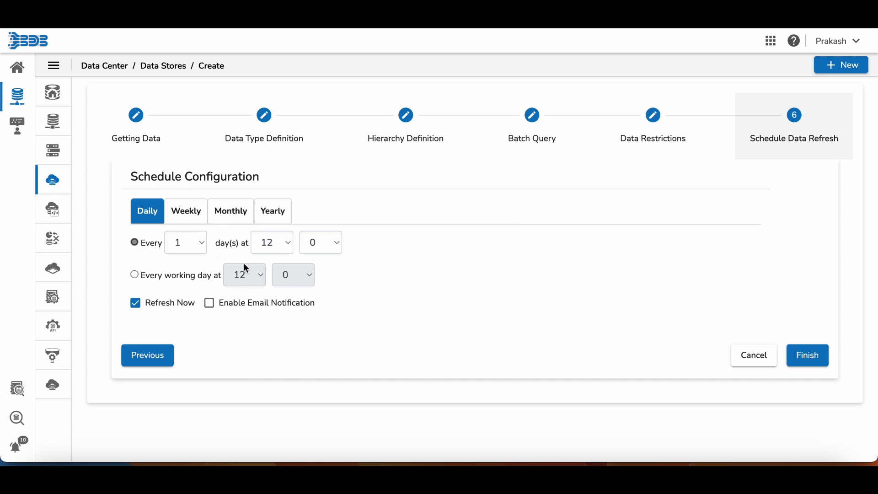
click(822, 357)
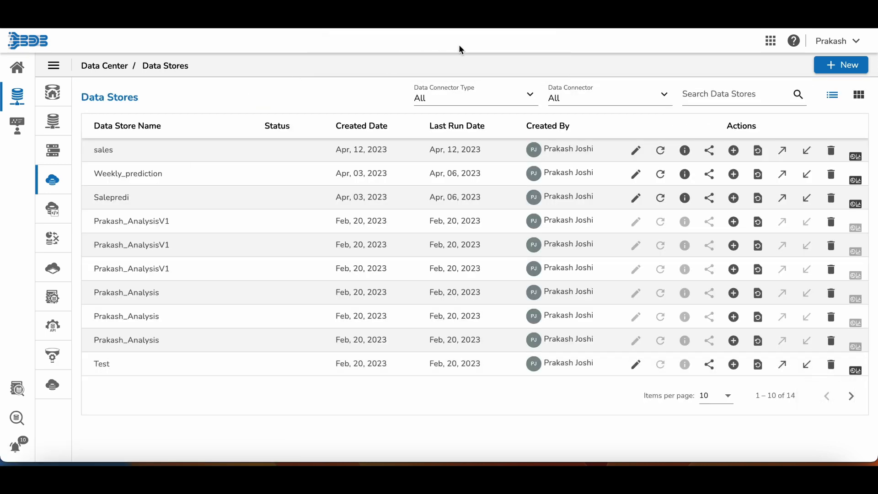
click(18, 443)
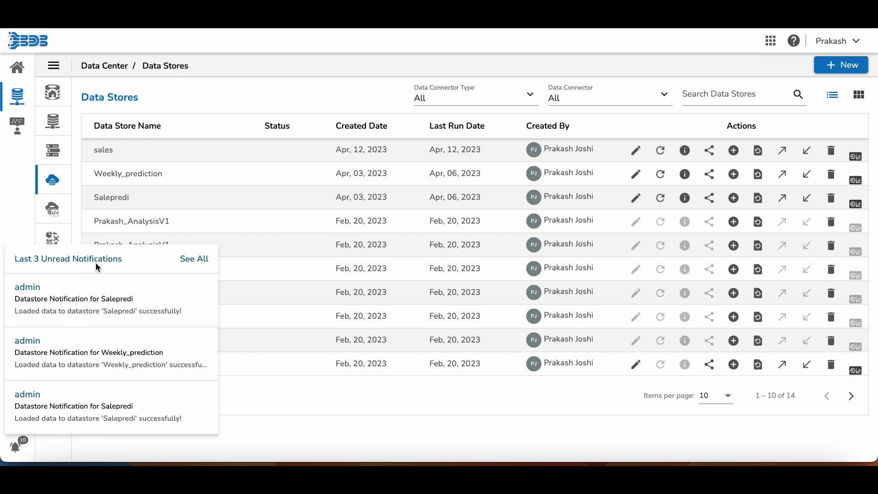
click(201, 251)
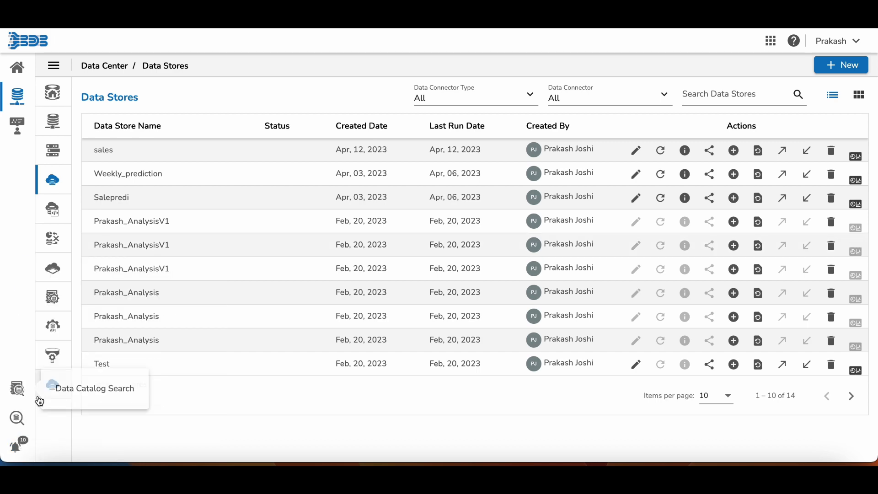
Start a new story from the home page, named Profit Prediction Story with the description Automl
click(18, 67)
click(852, 64)
click(819, 117)
click(448, 83)
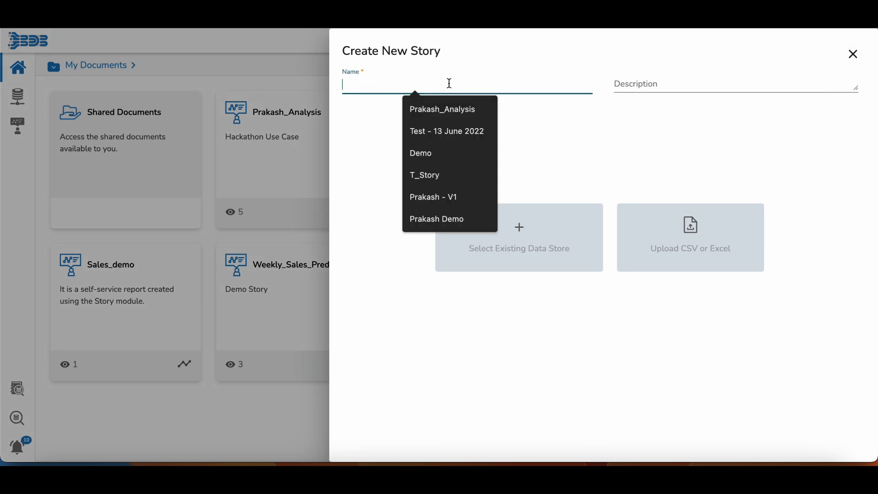
text(Sales Prof)
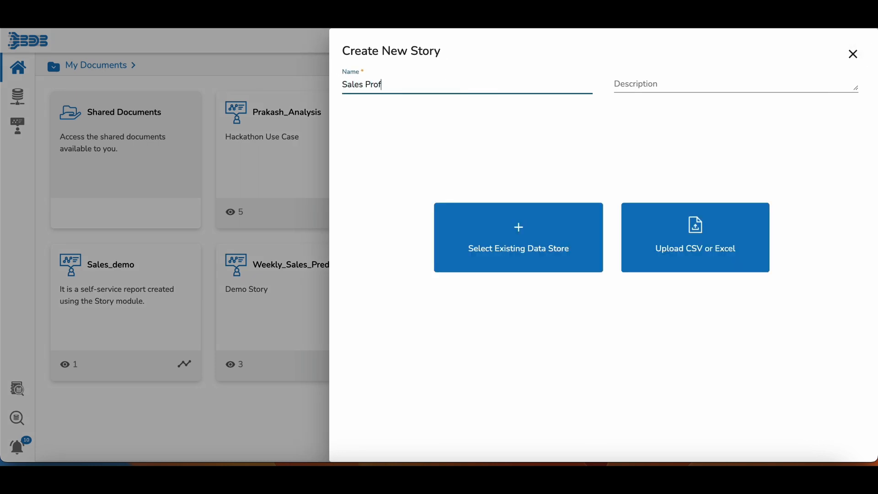
key(ctrl+a)
text(Profit Prediction Story)
key(Tab)
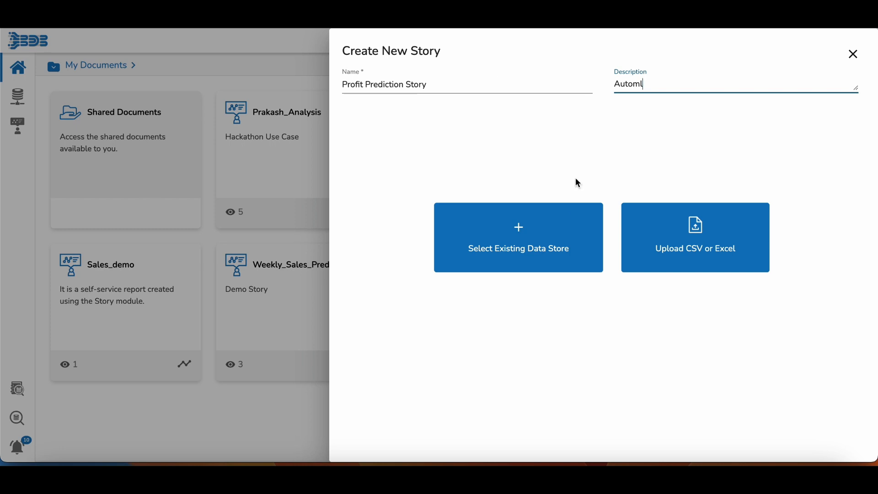
Base the story on the existing data store sales and create it
click(513, 244)
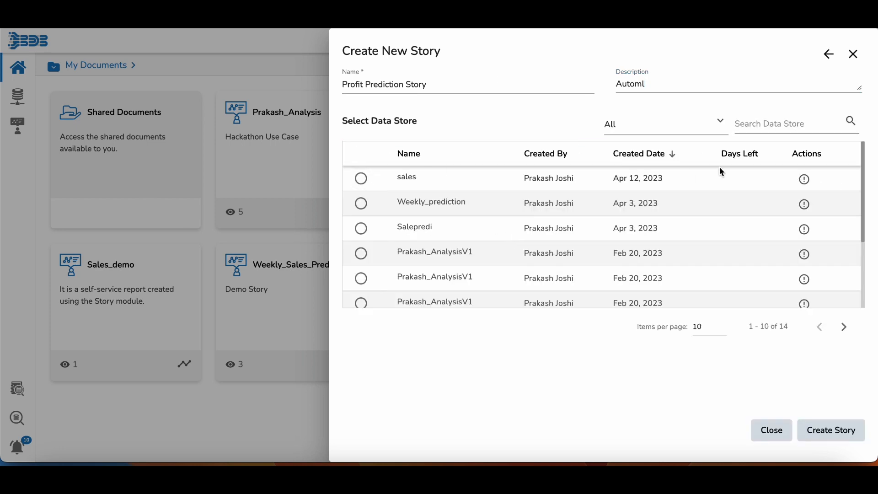
click(361, 178)
click(826, 436)
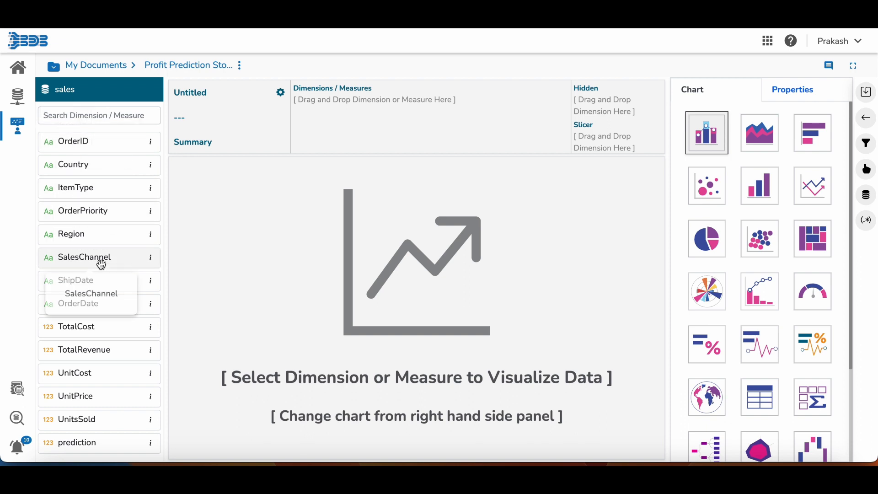
Chart the sum of prediction by Region as a treemap, save the view to the story and enlarge its tile
drag(68, 237, 328, 106)
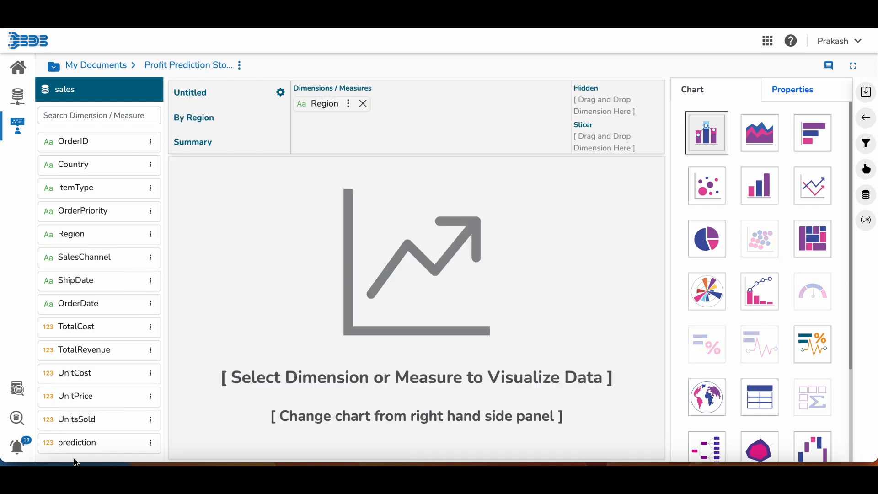
drag(71, 443, 436, 100)
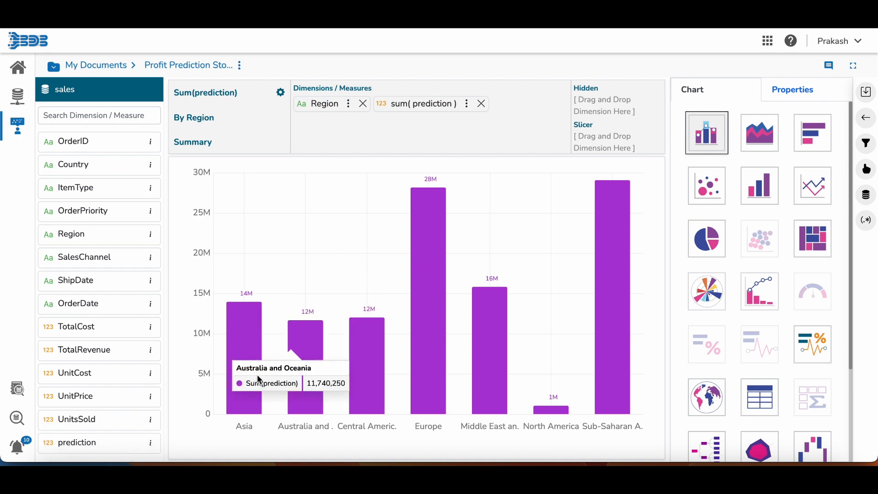
click(813, 250)
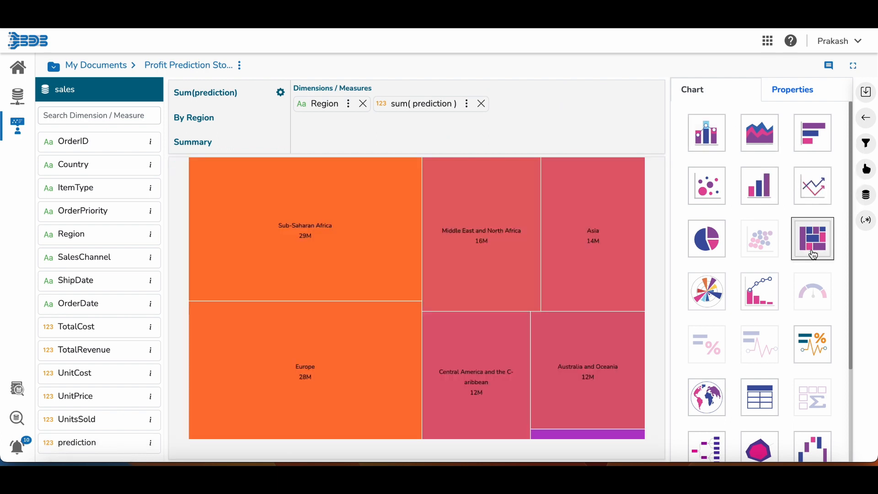
click(866, 93)
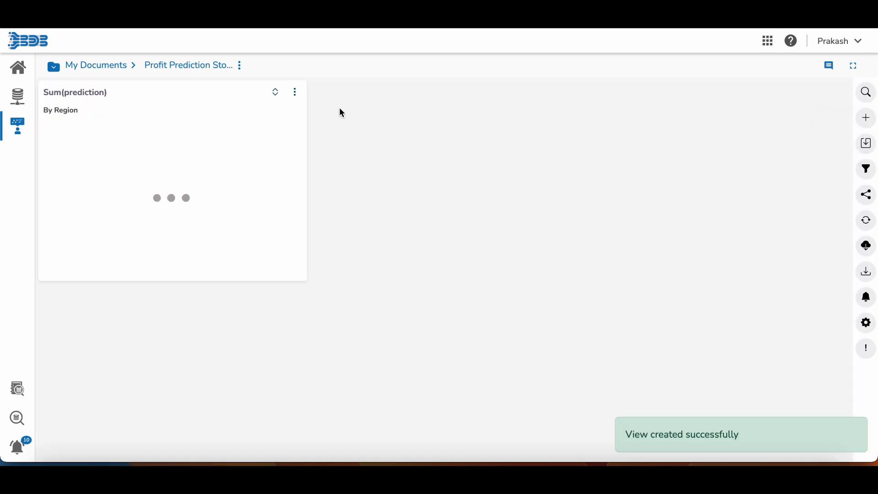
drag(306, 279, 448, 323)
Edit the treemap view, set its title to Profit Prediction and save it back to the story
click(464, 92)
click(446, 139)
click(781, 81)
drag(828, 146, 742, 146)
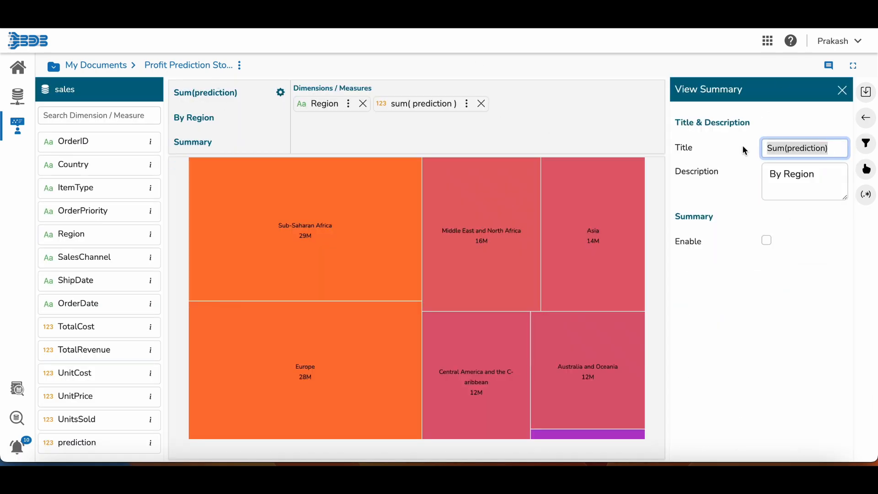
text(Profit P)
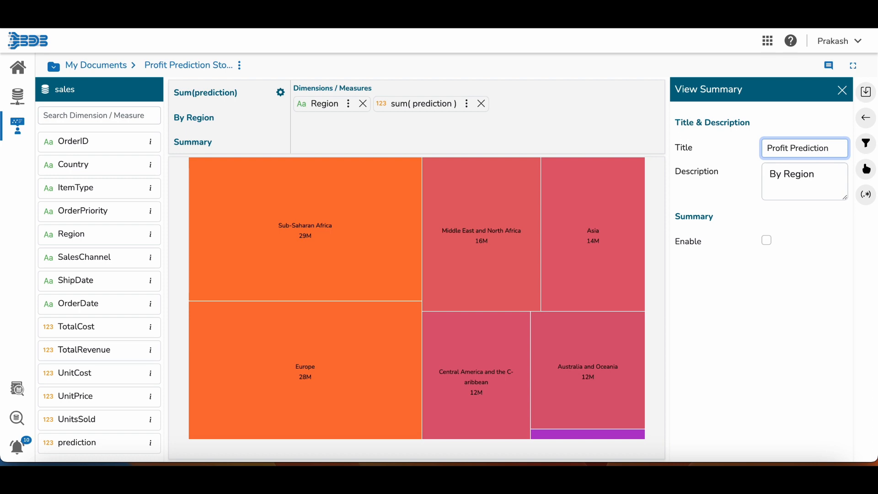
click(865, 117)
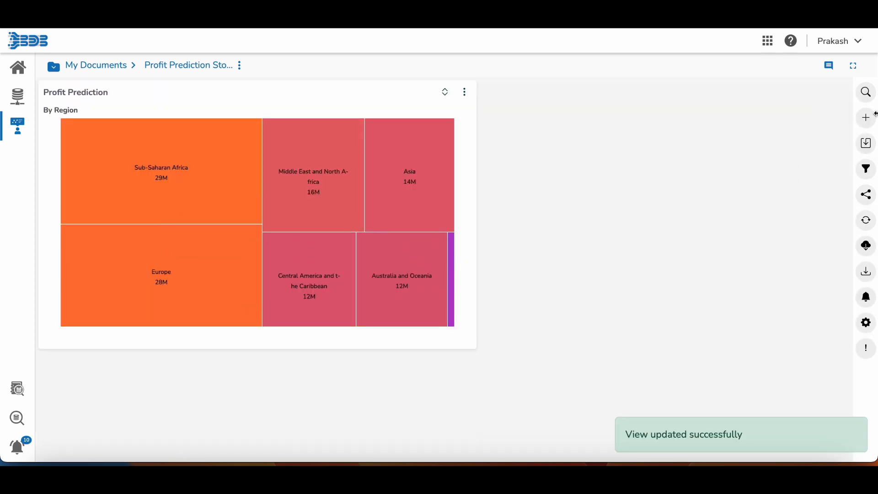
Create a new view with a decomposition tree of TotalRevenue broken down by Region, Country and SalesChannel
click(874, 123)
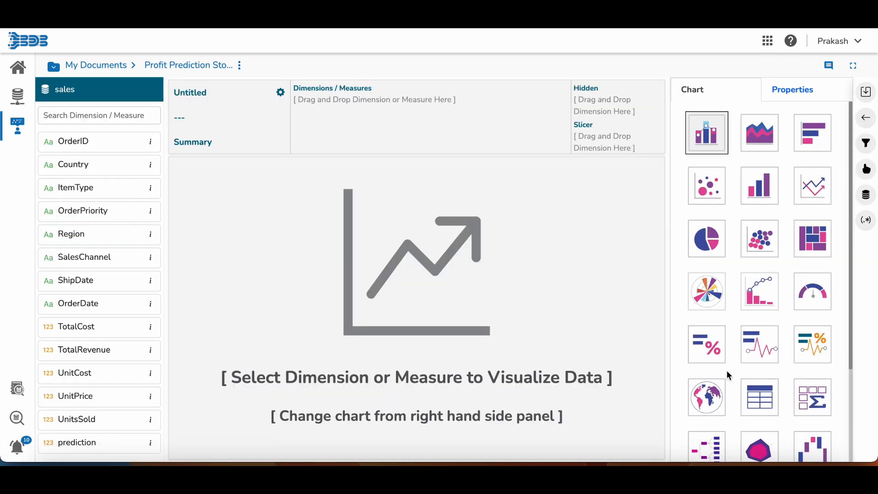
scroll(734, 380, down, 2)
click(706, 373)
drag(92, 349, 320, 124)
drag(82, 233, 466, 106)
drag(84, 169, 548, 113)
drag(82, 258, 503, 104)
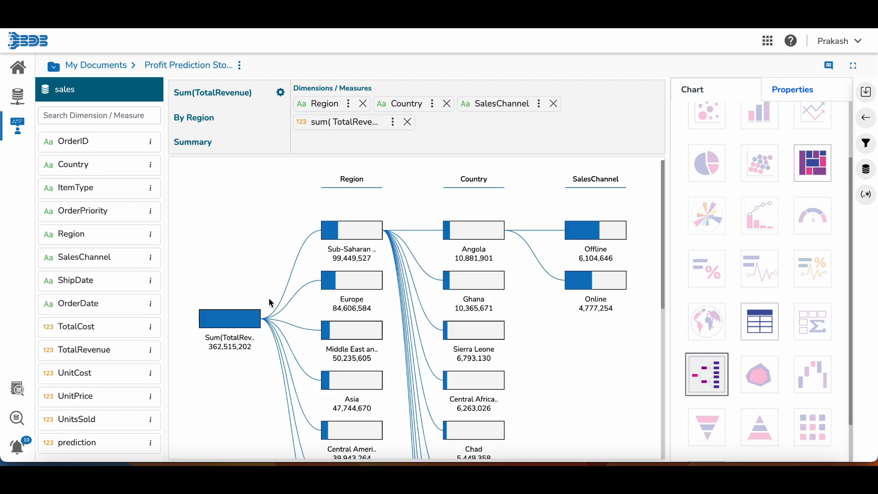
Title the decomposition tree view Total Revenue, save it to the story and save the story
click(281, 95)
key(super+a)
click(841, 146)
key(super+a)
text(Total Revee)
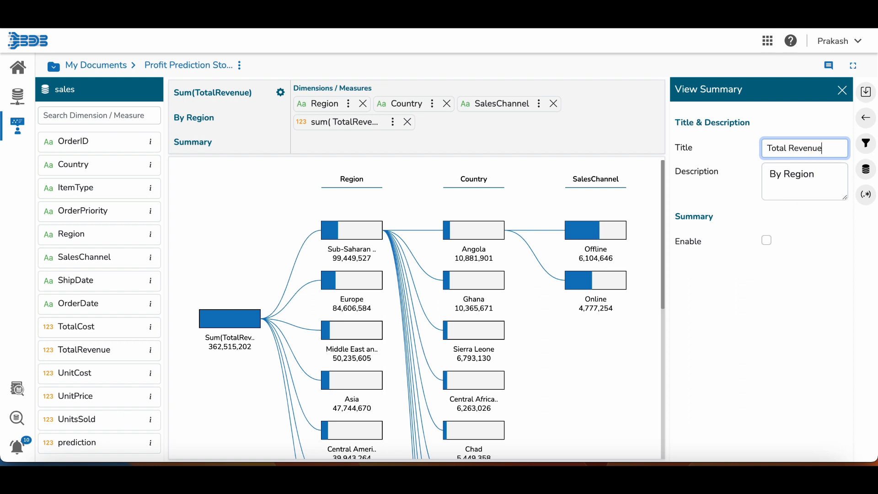
click(865, 93)
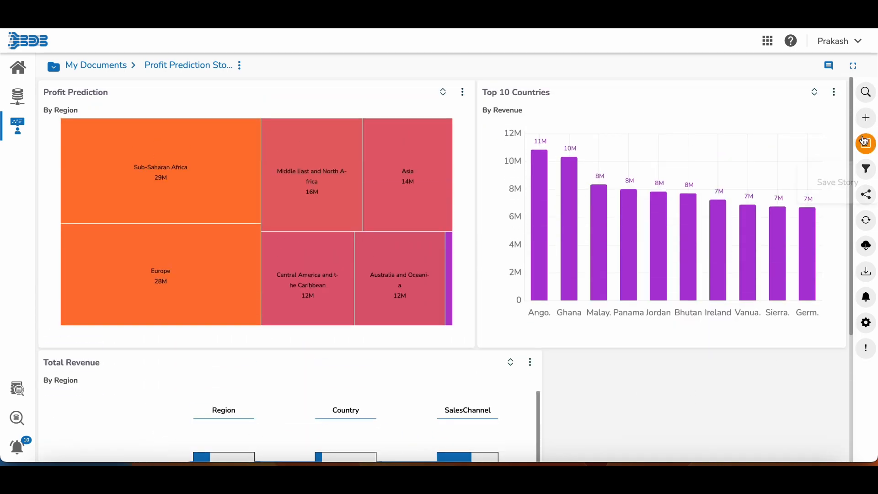
click(867, 144)
Search the data for "show me top 2 regions based on totalrevenue", pin the chart to the story and enlarge its tile
click(866, 92)
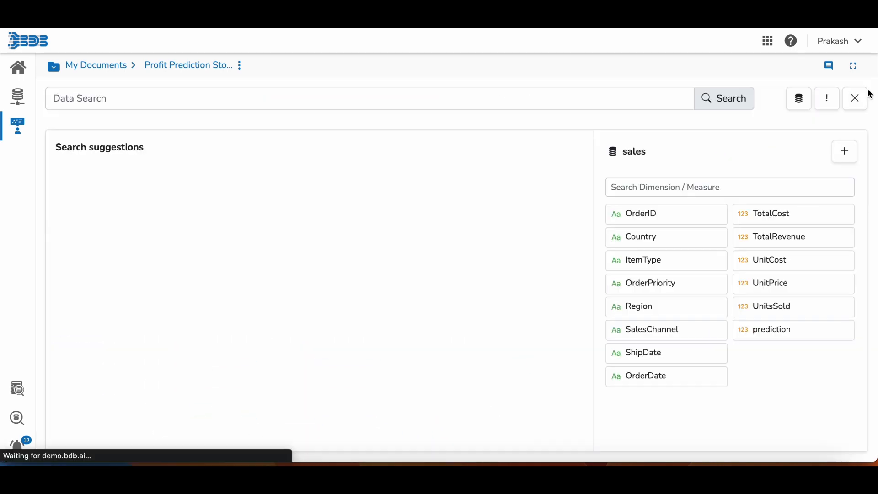
click(214, 100)
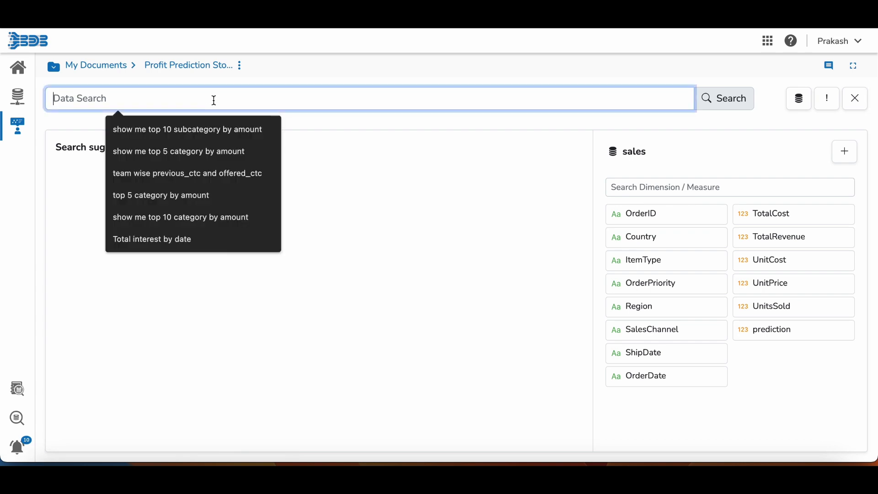
text(show me )
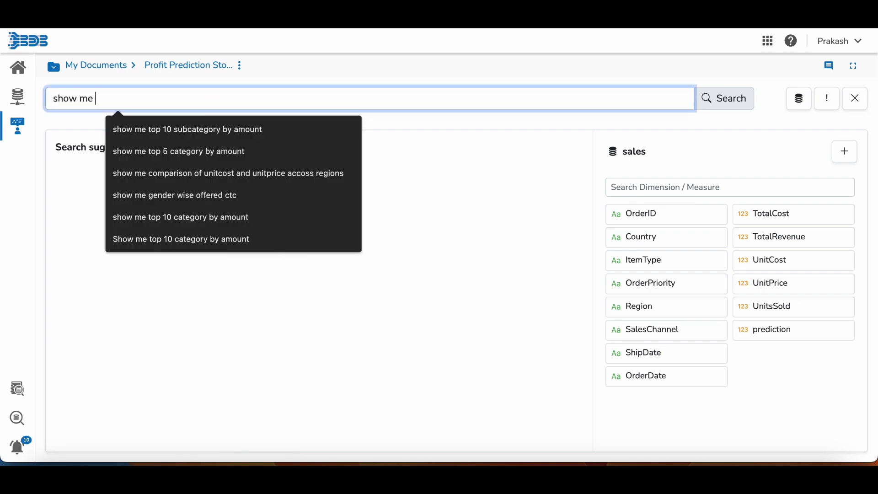
text(top)
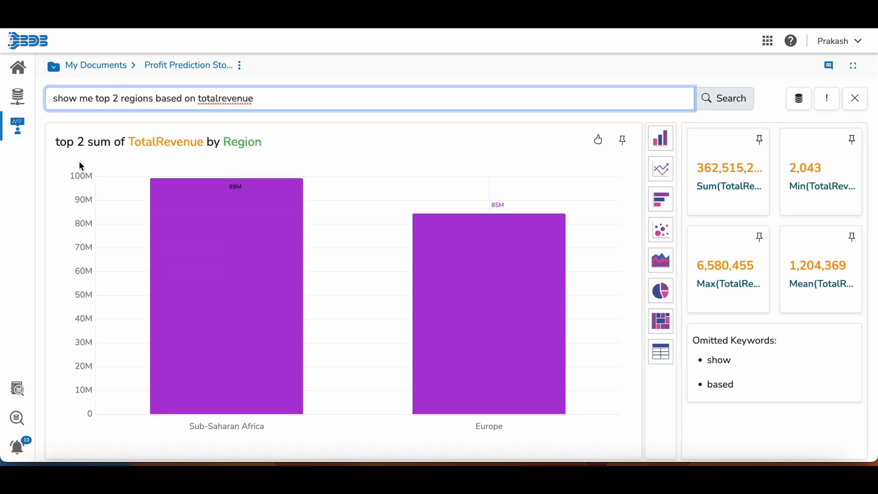
click(623, 142)
click(854, 99)
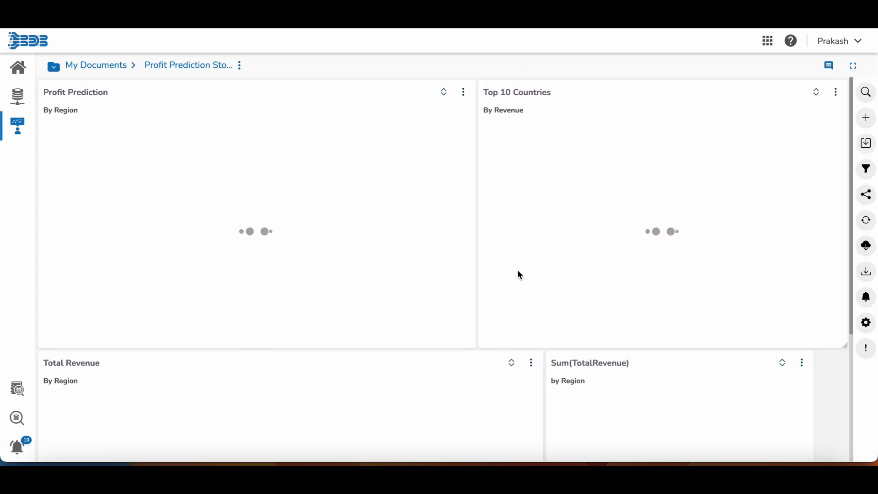
scroll(652, 275, down, 3)
drag(810, 428, 846, 460)
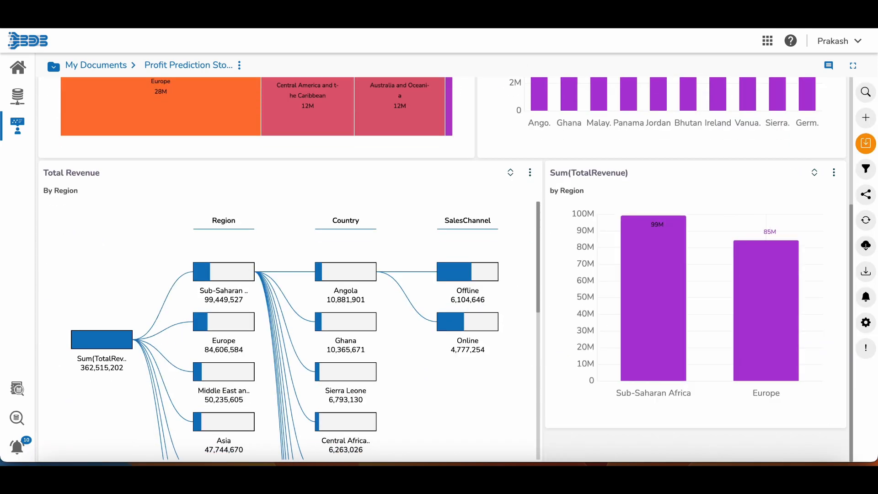
Search the data for "compare totalcost and prediction by region", like the chart, pin it to the story and return to the story
click(865, 93)
text(compare total)
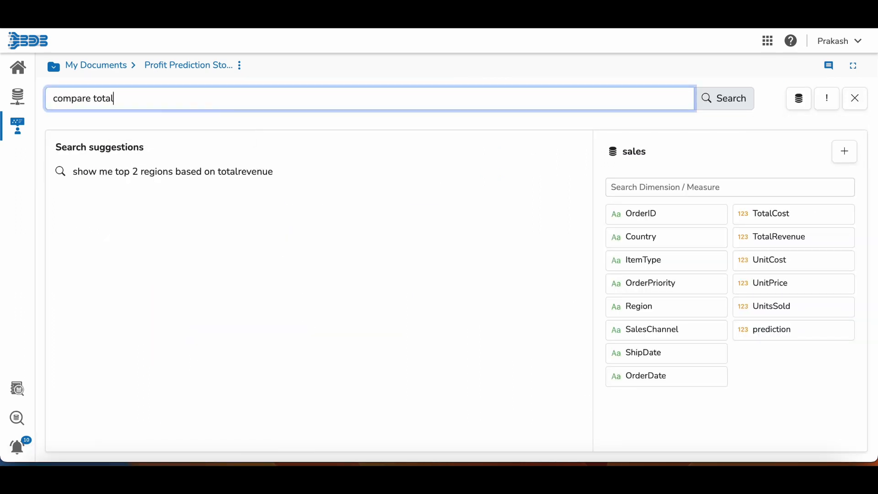
text(cost and prediction by region)
key(Return)
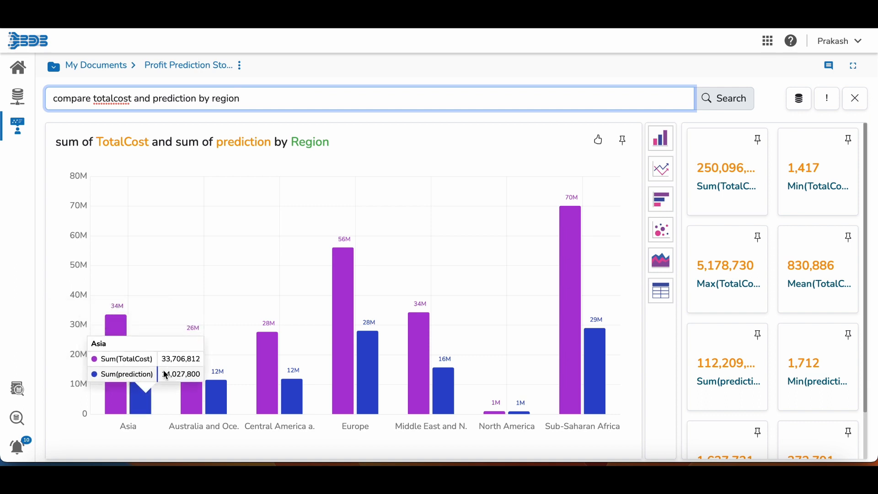
click(597, 140)
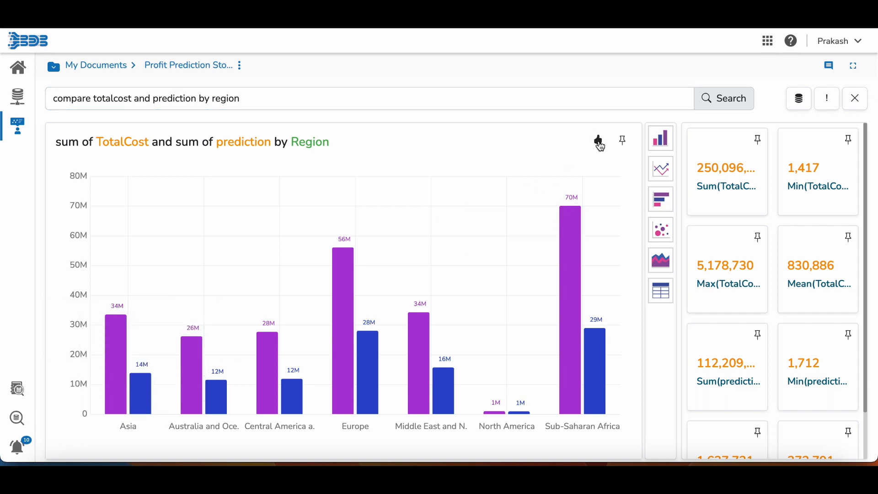
click(622, 144)
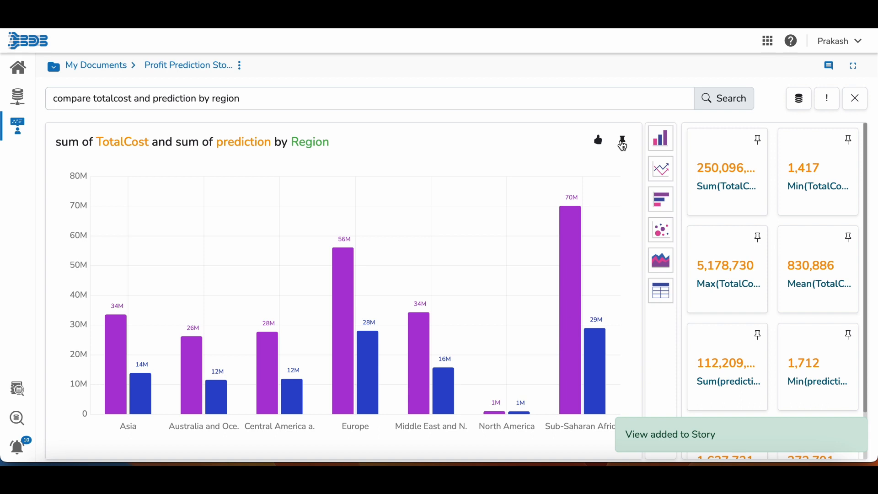
click(858, 104)
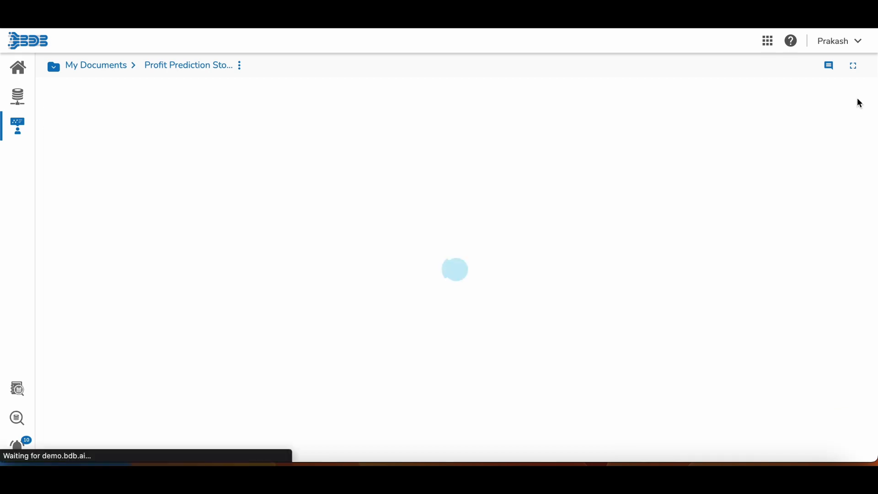
click(863, 119)
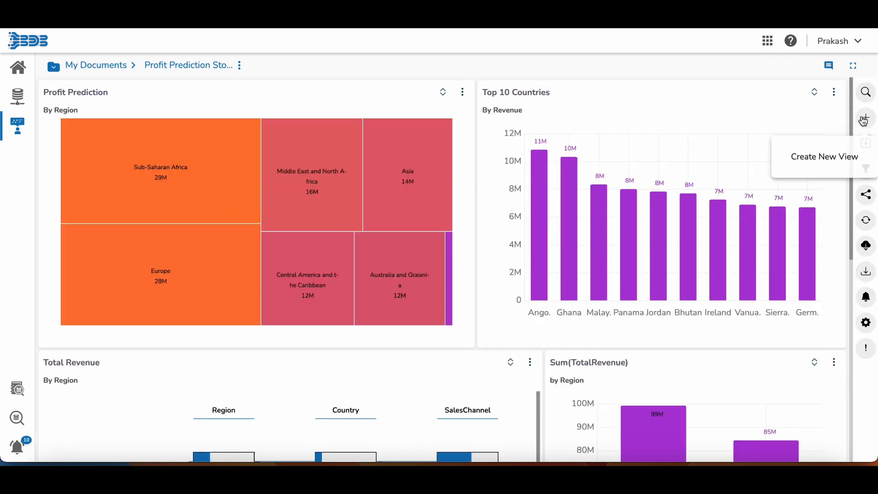
mouse_move(123, 157)
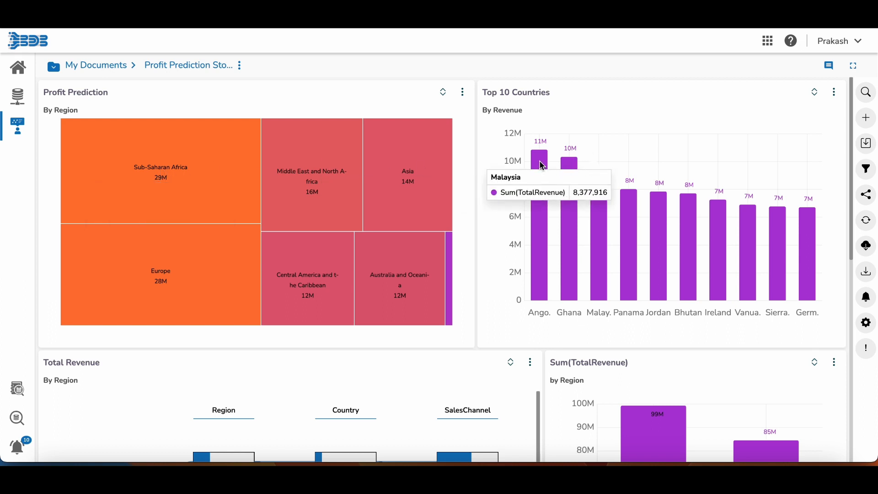
Switch to the SFTP client, upload salesdataworld_Testingdata2.csv to the monitored server folder and return to the pipeline editor
mouse_move(546, 159)
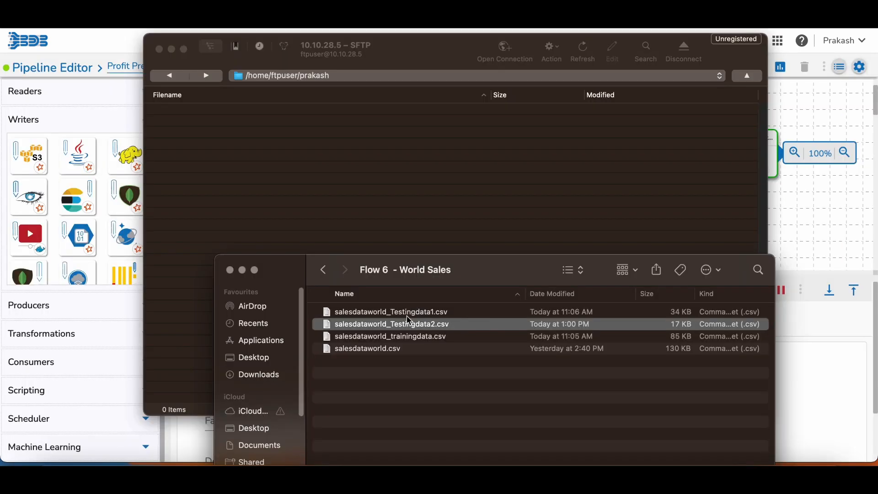
drag(388, 324, 448, 183)
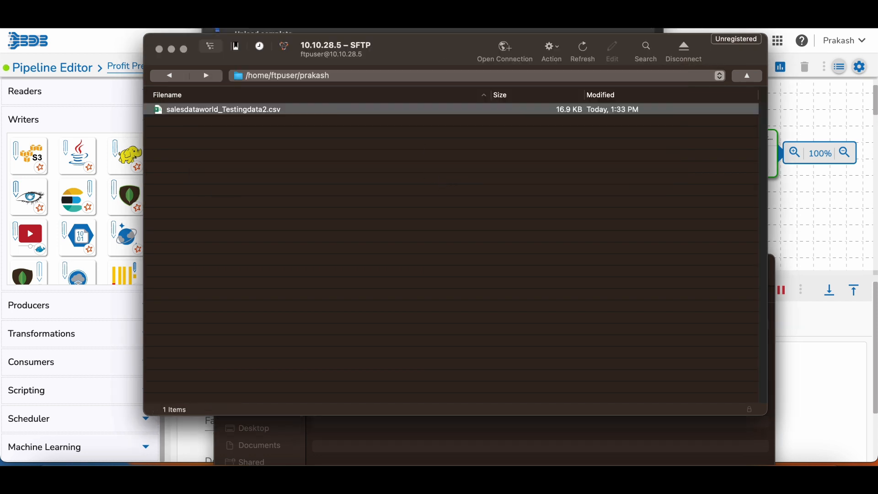
click(448, 30)
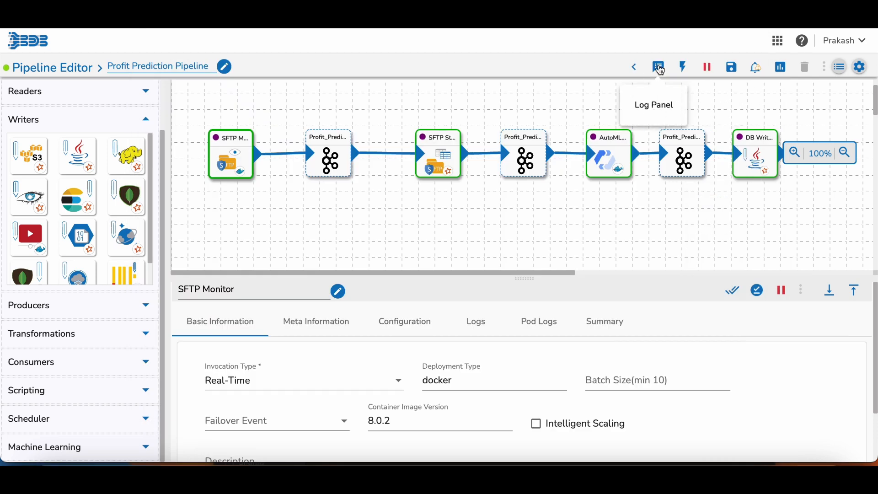
Refresh the pipeline logs to check the new file's processing and preview the data of the event after the SFTP Monitor
click(658, 67)
click(863, 93)
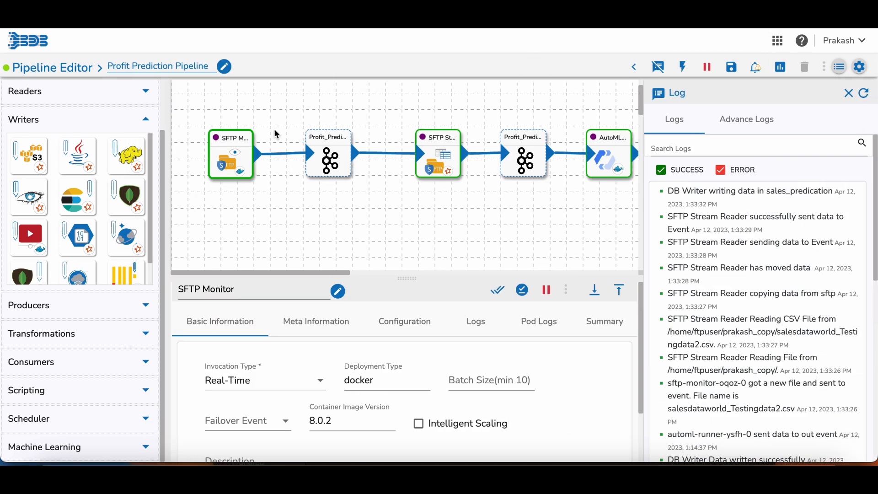
click(329, 158)
click(324, 326)
click(328, 158)
click(328, 158)
click(325, 323)
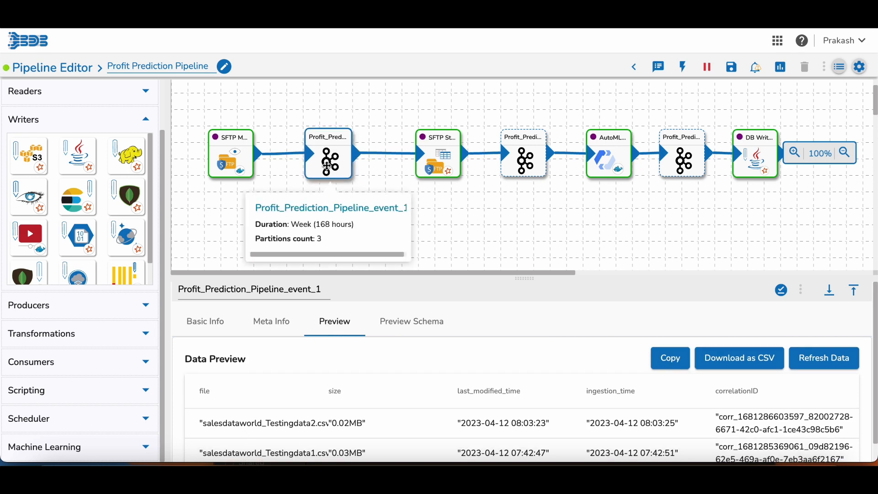
Preview the data of the events after the SFTP Stream Reader and AutoML Runner, including the prediction column, and select the DB Writer
click(524, 157)
click(322, 330)
scroll(295, 430, down, 3)
scroll(294, 430, up, 3)
click(682, 158)
click(334, 322)
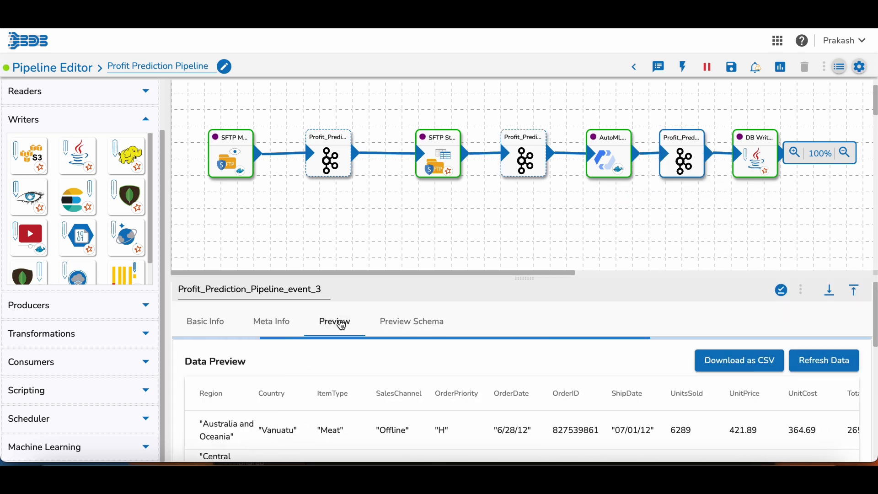
scroll(452, 416, right, 5)
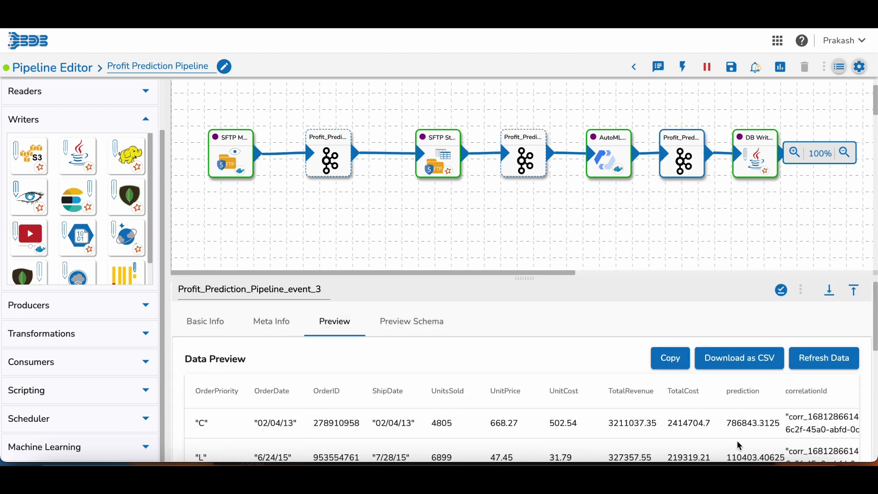
click(755, 158)
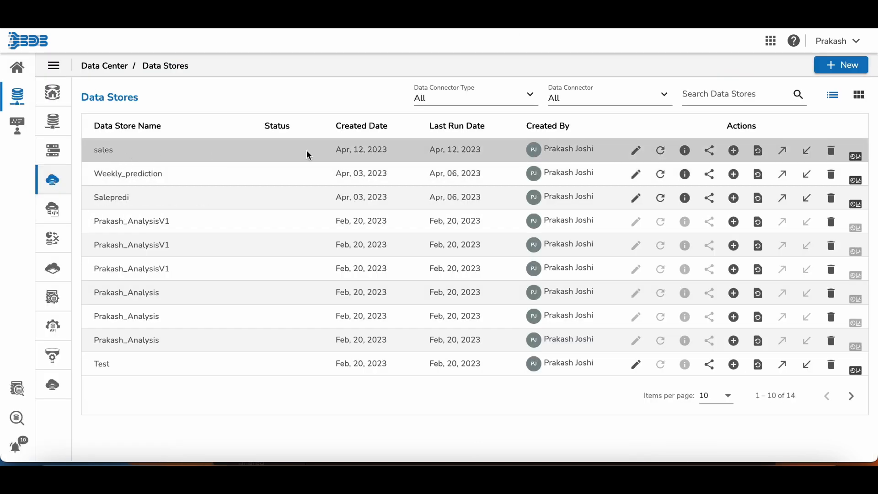
Refresh the data of the sales data store and open its latest notification in the notifications inbox
click(661, 151)
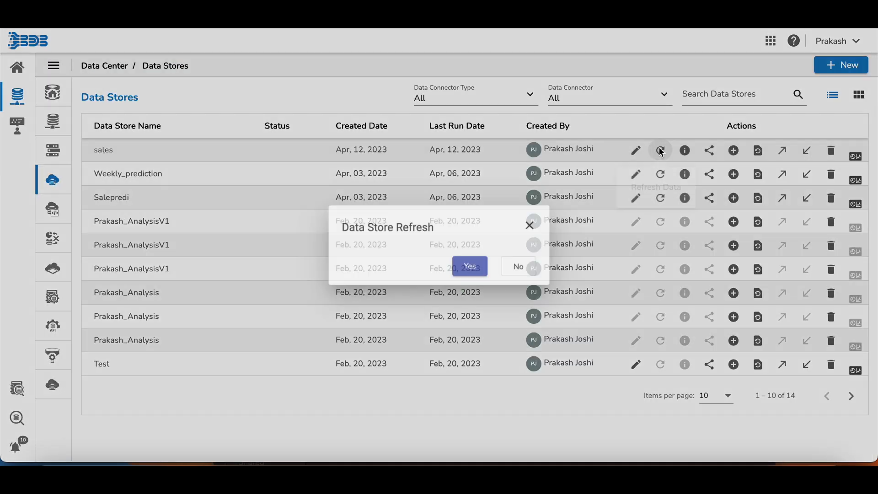
click(478, 268)
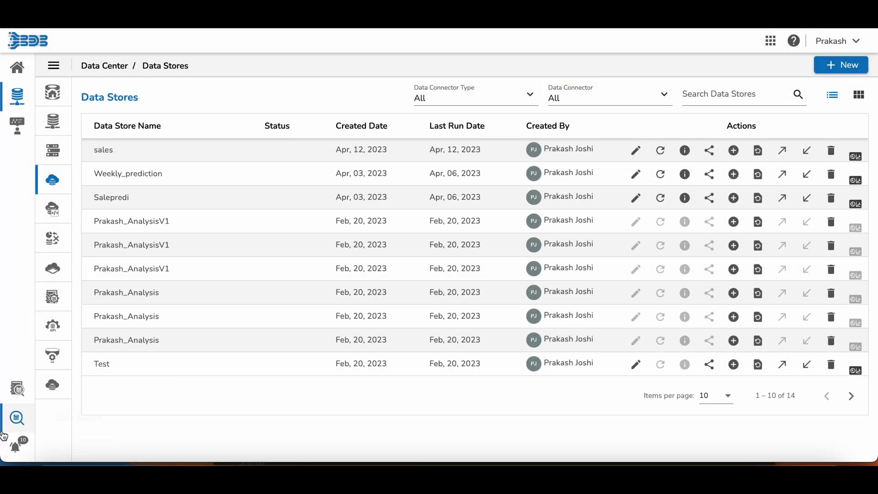
click(16, 445)
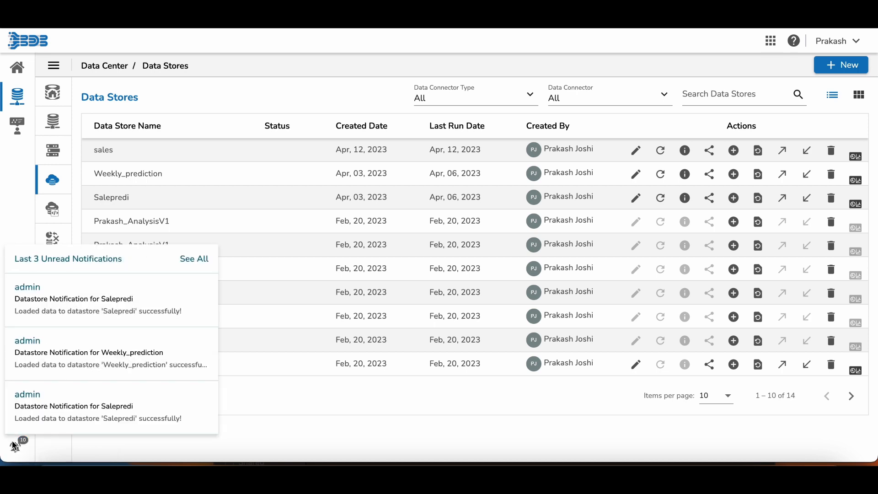
click(85, 298)
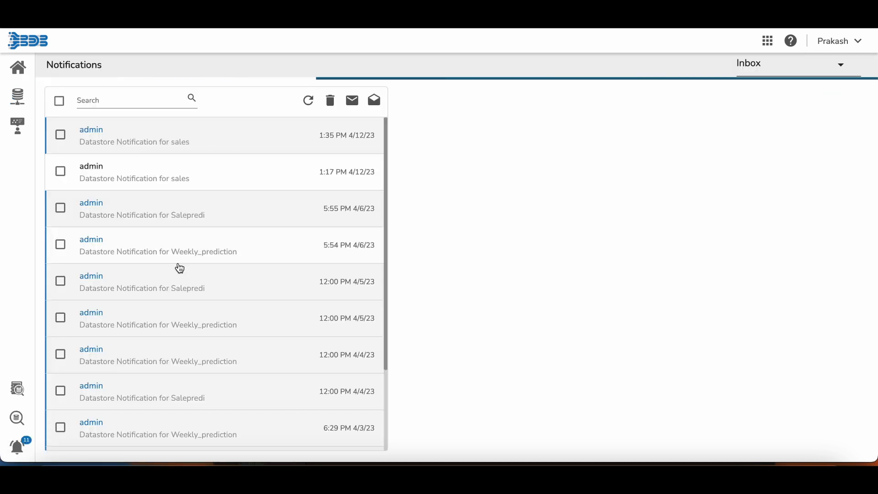
click(178, 145)
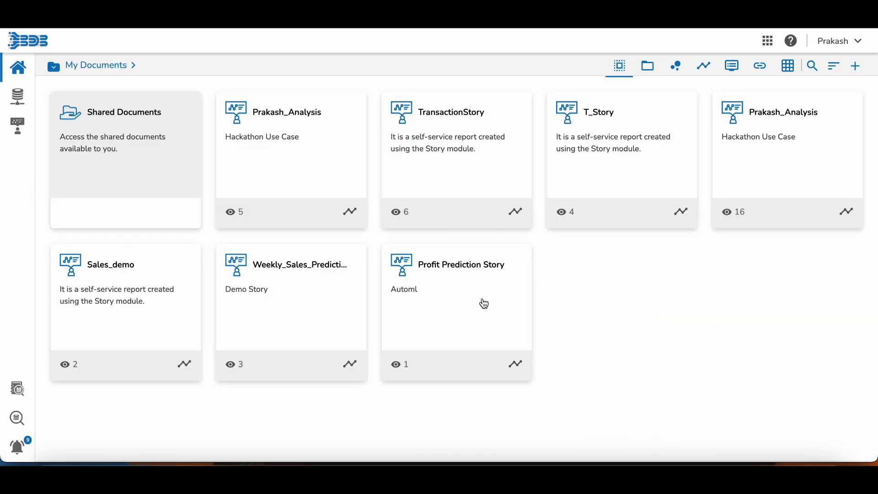
Open the Profit Prediction Story and examine the refreshed charts, including Ghana's total revenue and Sub-Saharan Africa's prediction
click(484, 303)
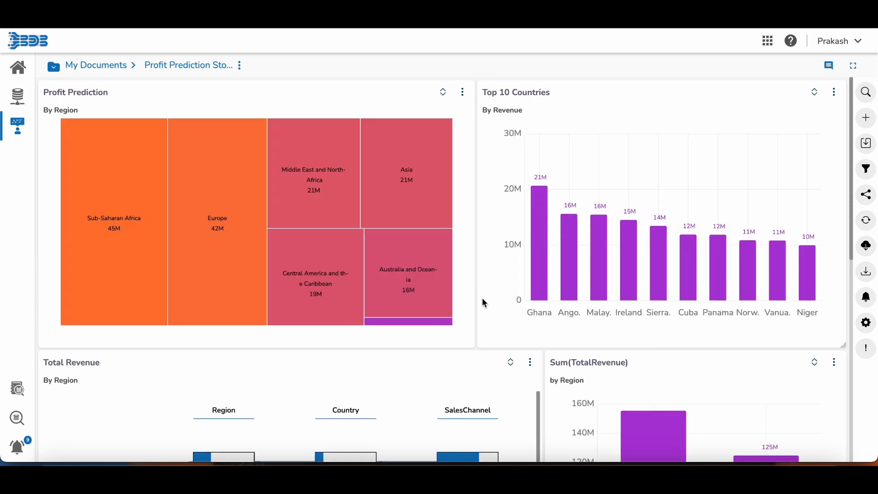
scroll(483, 302, down, 2)
scroll(482, 301, down, 2)
scroll(483, 300, up, 4)
mouse_move(536, 233)
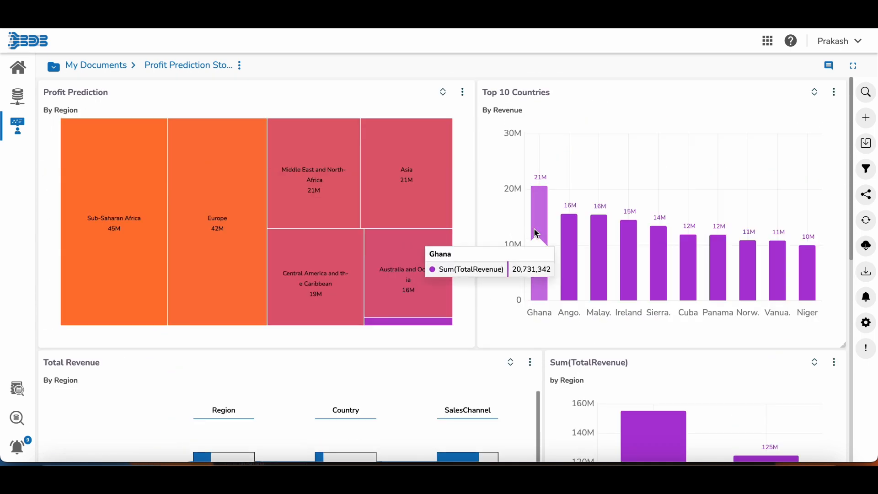
mouse_move(150, 233)
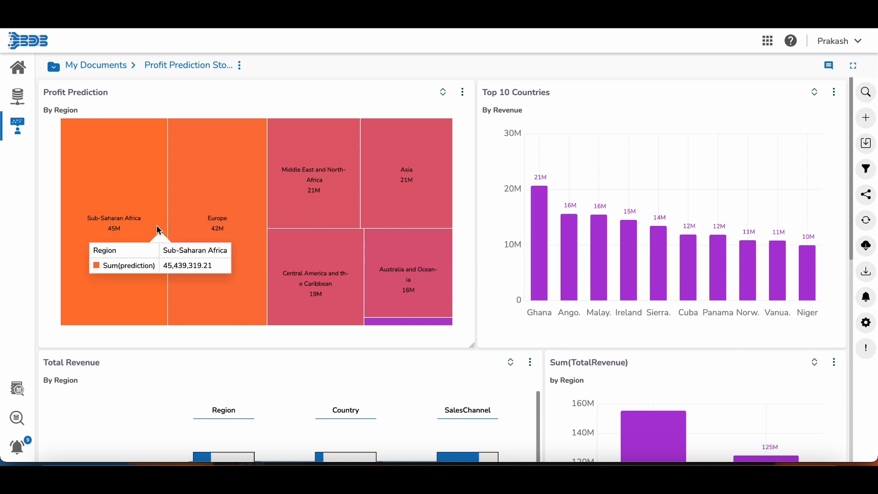